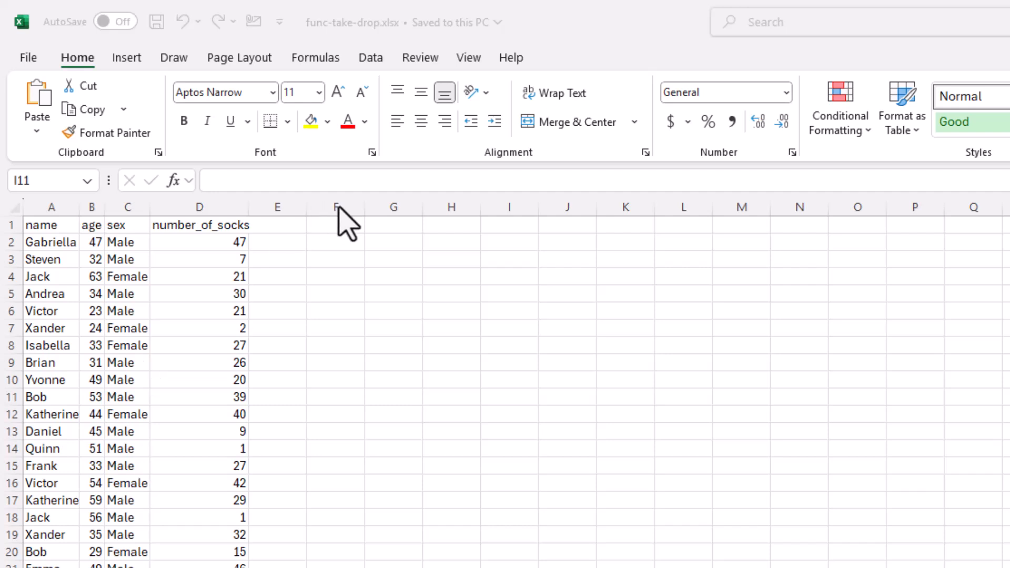
- Enter a TAKE formula in G2 that returns the first 11 rows of A1:D51
{"action": "left_click", "coordinate": [380, 242]}
{"action": "type", "text": "=take"}
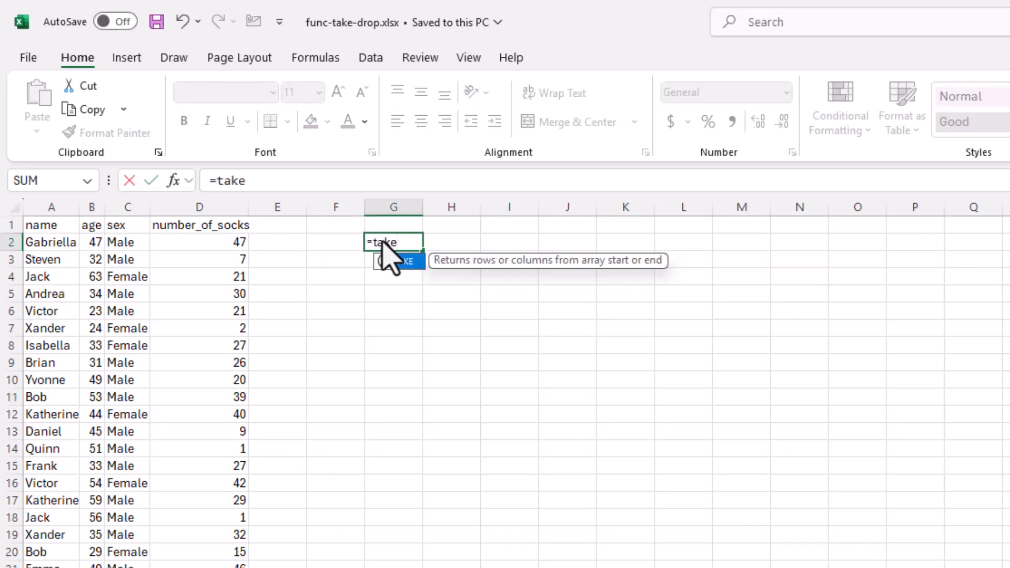
{"action": "key", "text": "Tab"}
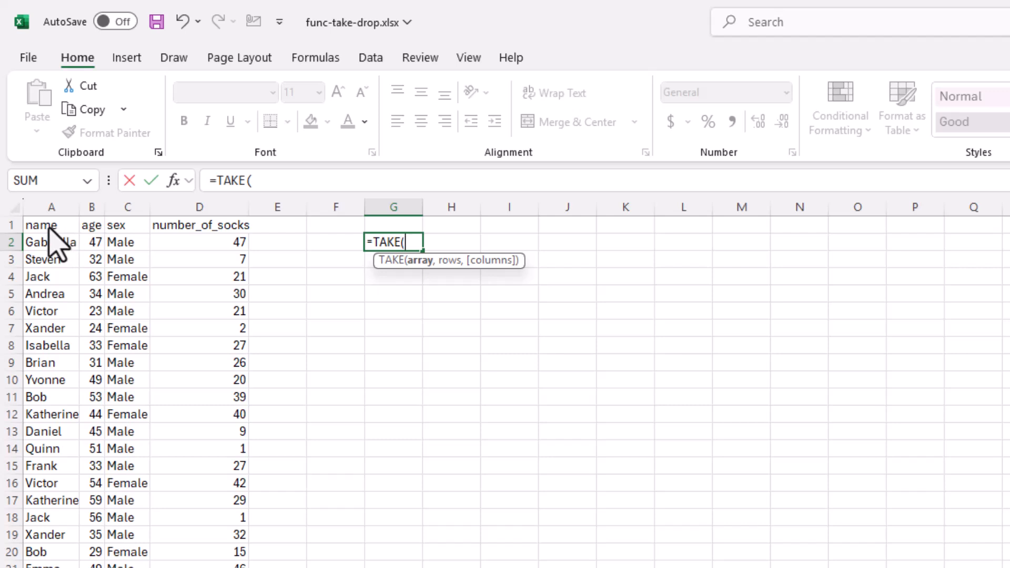
{"action": "left_click_drag", "start_coordinate": [52, 226], "coordinate": [173, 234]}
{"action": "key", "text": "ctrl+shift+Down"}
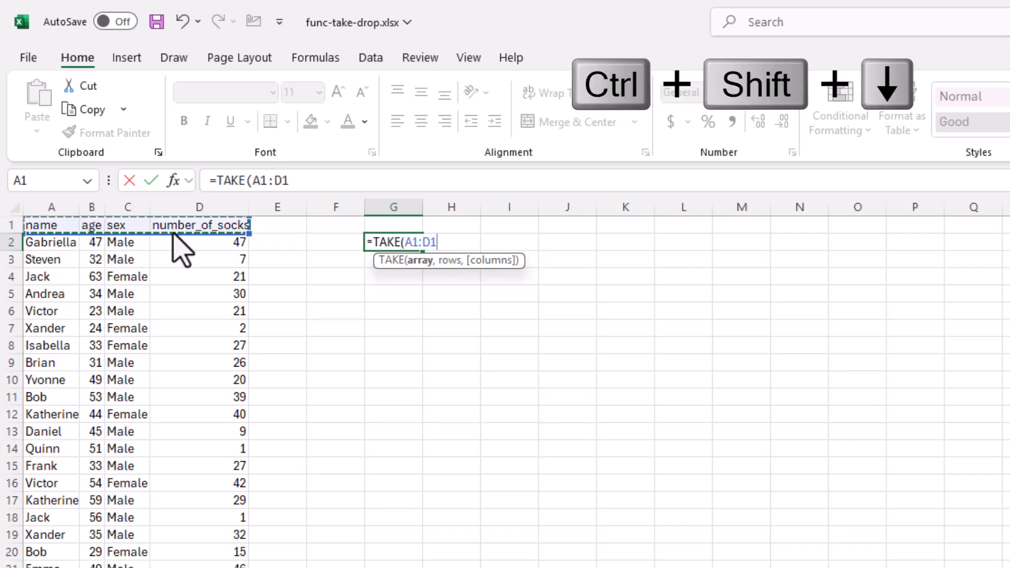
{"action": "scroll", "coordinate": [182, 250], "scroll_direction": "up", "scroll_amount": 4}
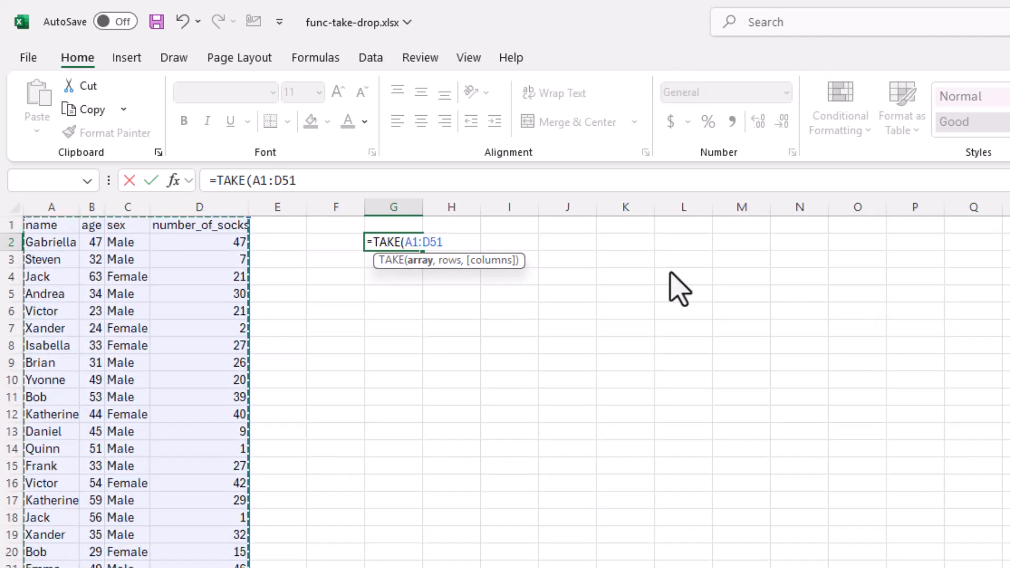
{"action": "type", "text": ","}
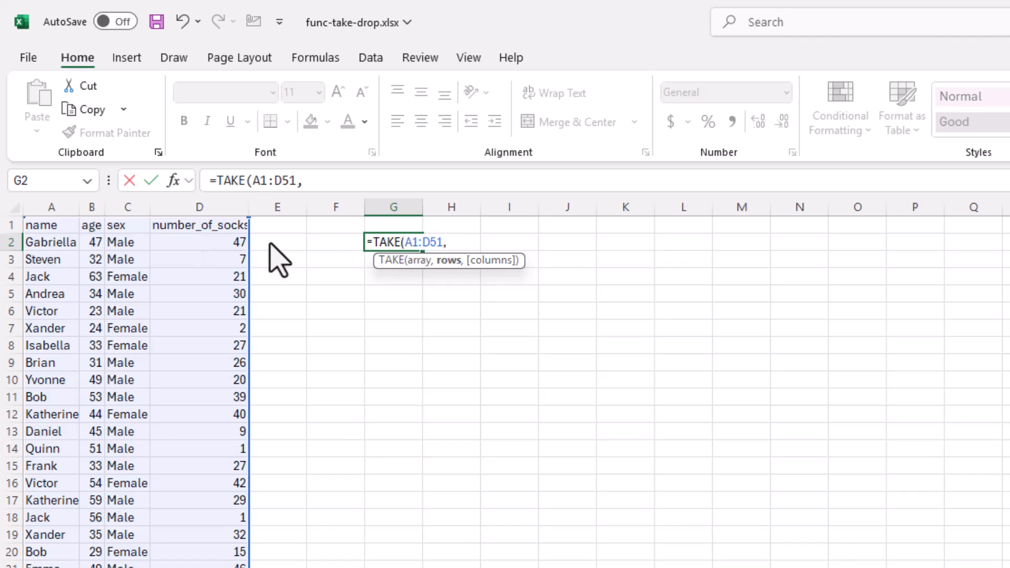
{"action": "type", "text": "11"}
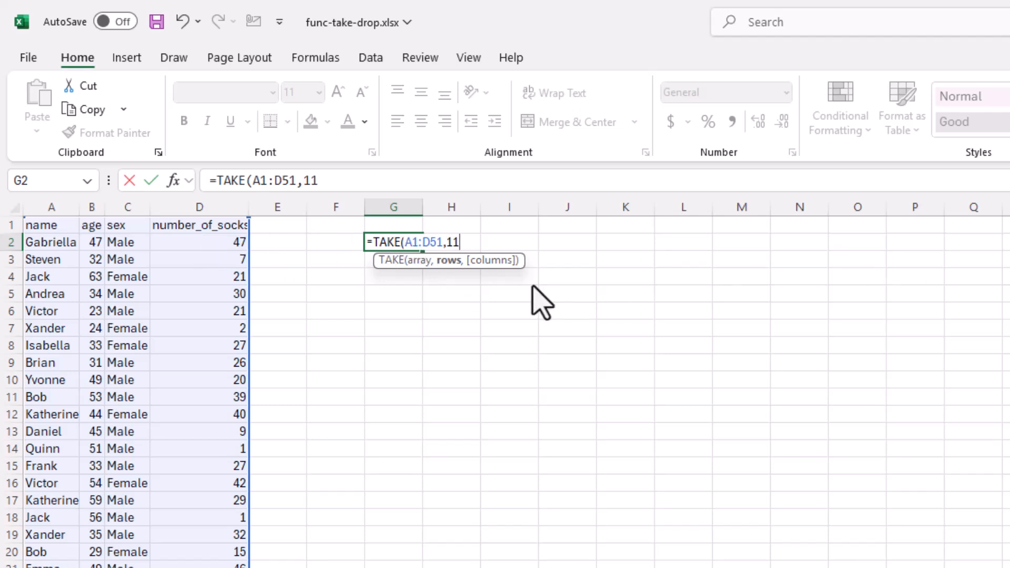
{"action": "type", "text": ")"}
{"action": "key", "text": "Return"}
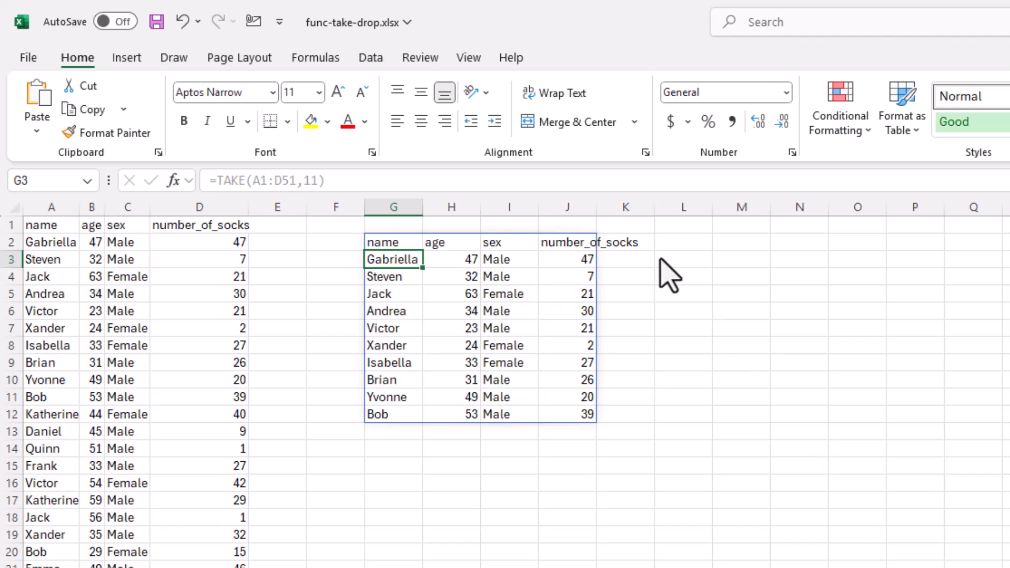
- Autofit columns G to J to their contents and select the extracted names in G3:G12
{"action": "double_click", "coordinate": [596, 207]}
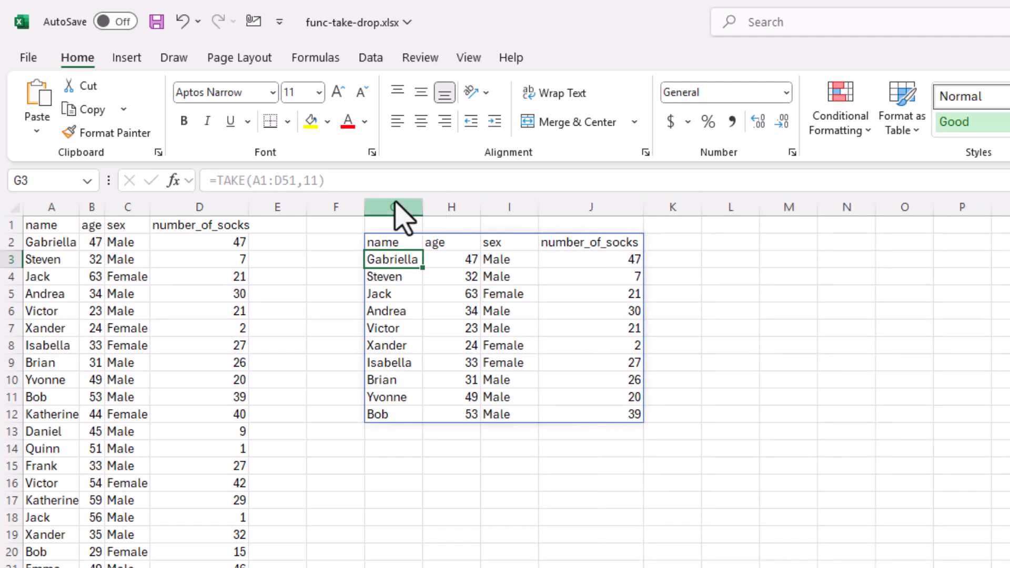
{"action": "left_click_drag", "start_coordinate": [394, 204], "coordinate": [555, 218]}
{"action": "double_click", "coordinate": [537, 207]}
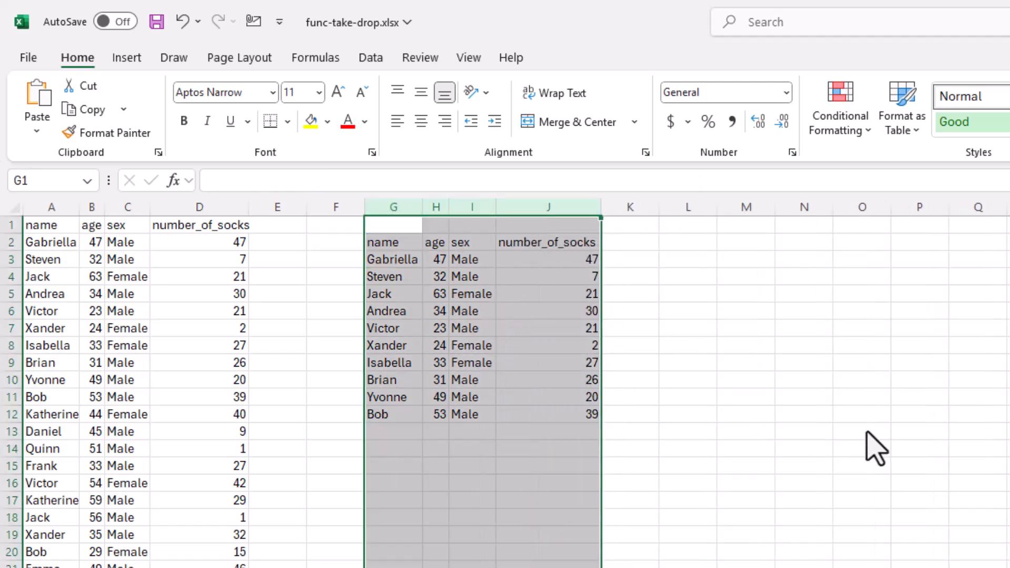
{"action": "left_click", "coordinate": [875, 449]}
{"action": "left_click_drag", "start_coordinate": [403, 260], "coordinate": [418, 416]}
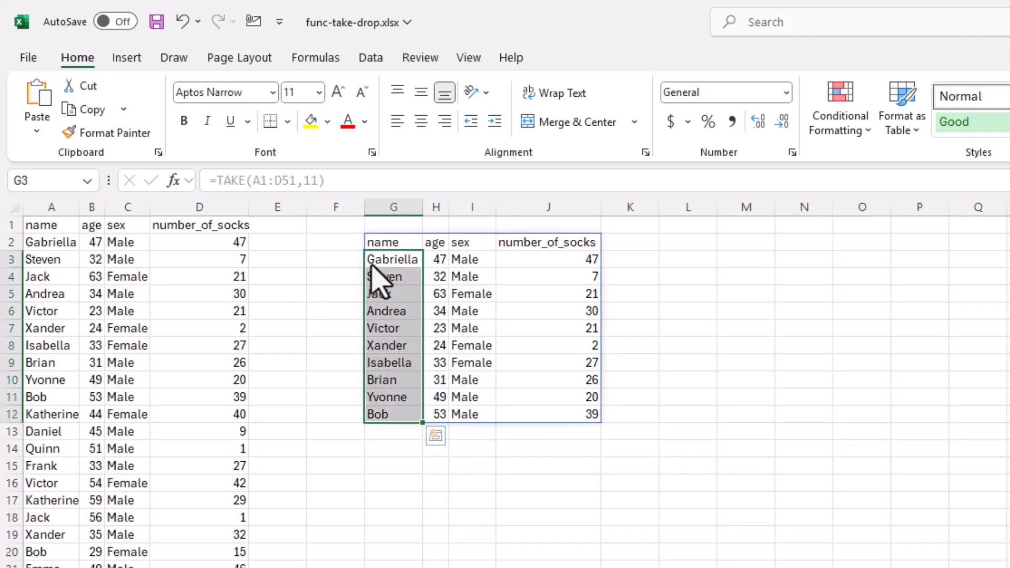
- Add a columns argument of 2 to the TAKE formula in G2, making it =TAKE(A1:D51,11,2)
{"action": "left_click", "coordinate": [393, 242]}
{"action": "left_click", "coordinate": [318, 181]}
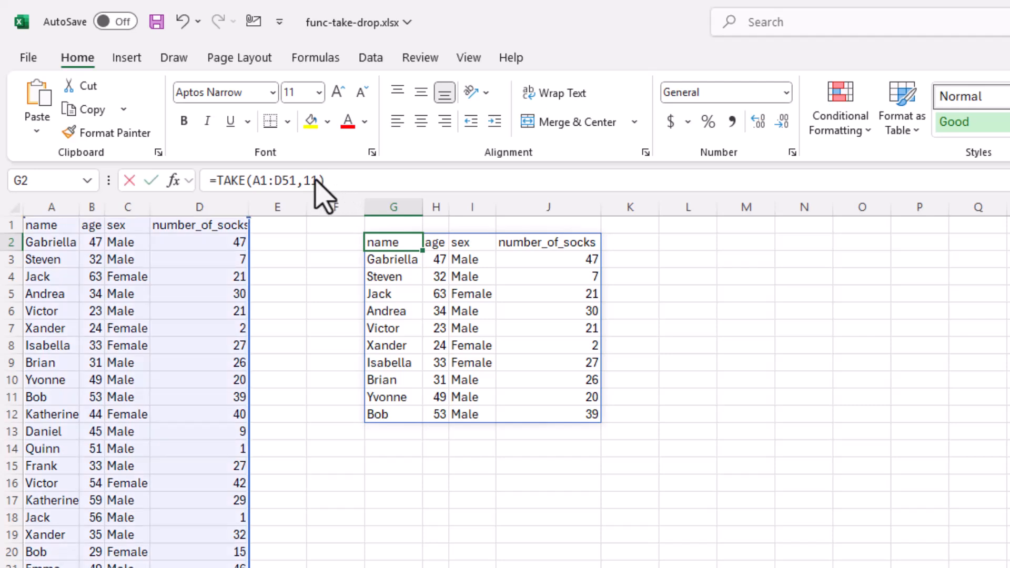
{"action": "type", "text": ","}
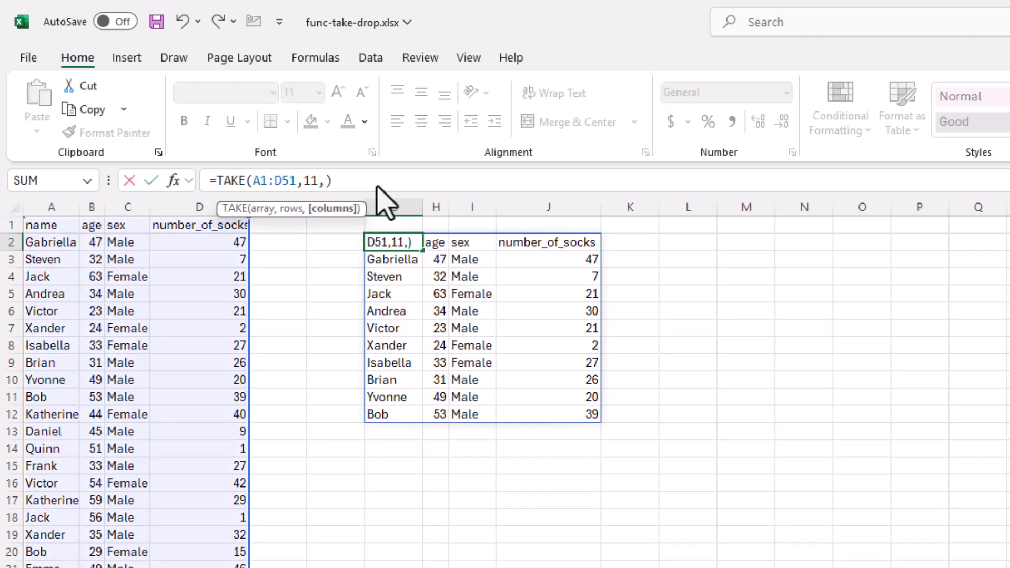
{"action": "type", "text": "2"}
{"action": "key", "text": "Return"}
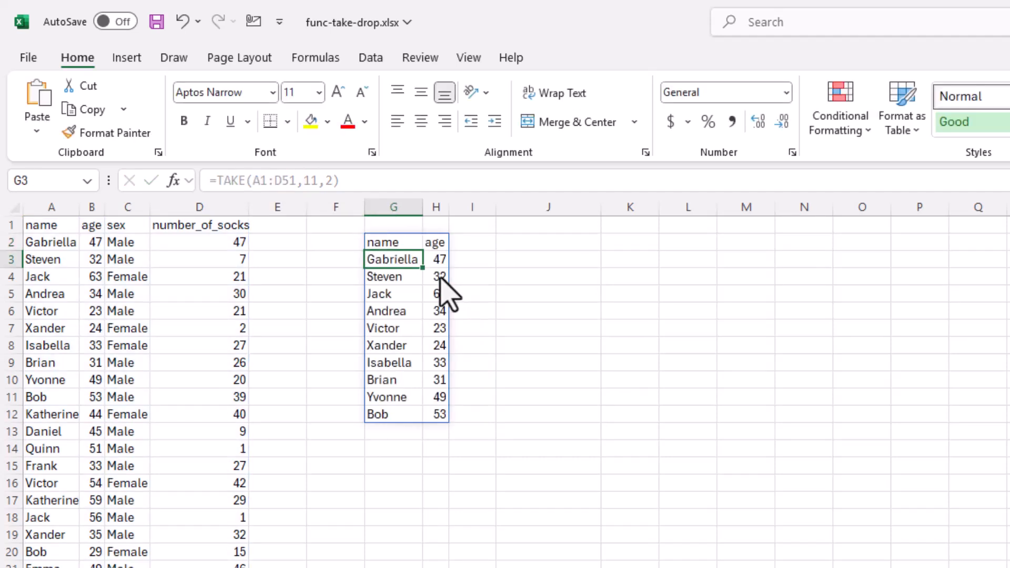
- Delete columns G to I, which hold the TAKE output
{"action": "left_click_drag", "start_coordinate": [400, 208], "coordinate": [487, 206]}
{"action": "right_click", "coordinate": [487, 208]}
{"action": "left_click", "coordinate": [536, 409]}
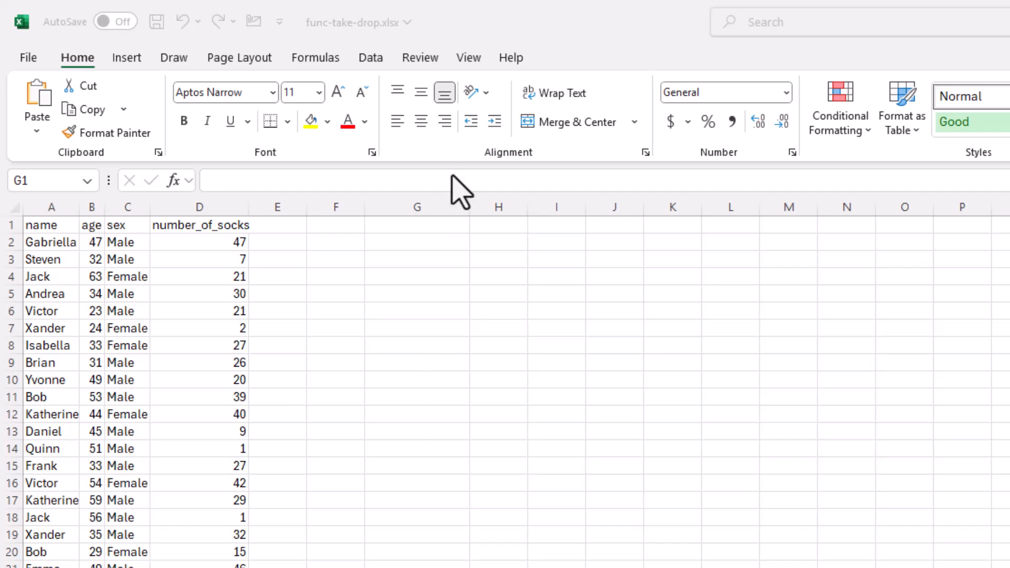
- Place blue-filled headers name, age, sex and number_of_socks in G1:J1, and insert a new column at F
{"action": "left_click", "coordinate": [445, 228]}
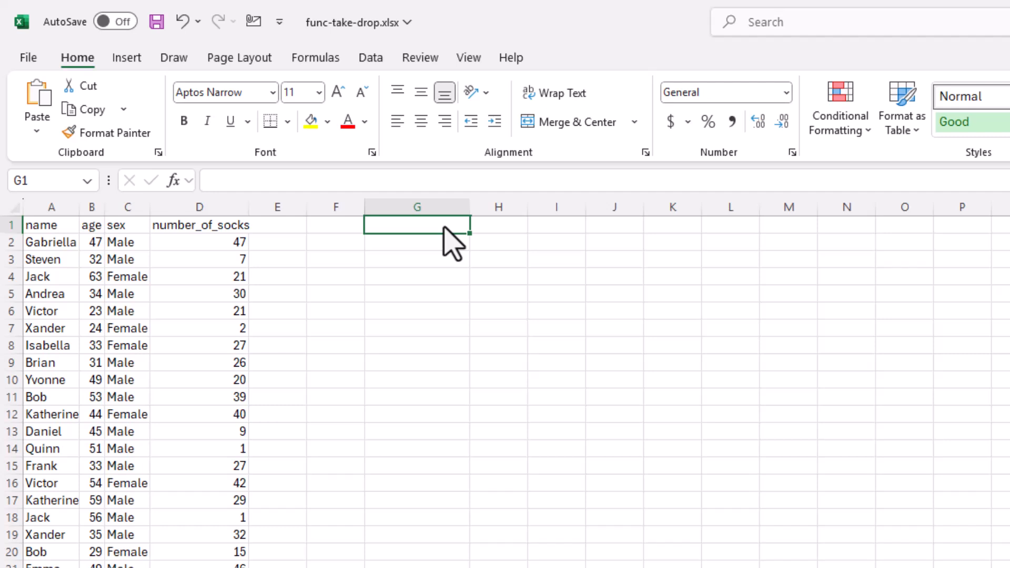
{"action": "type", "text": "name\tage\tsex\tnumber_of_socks"}
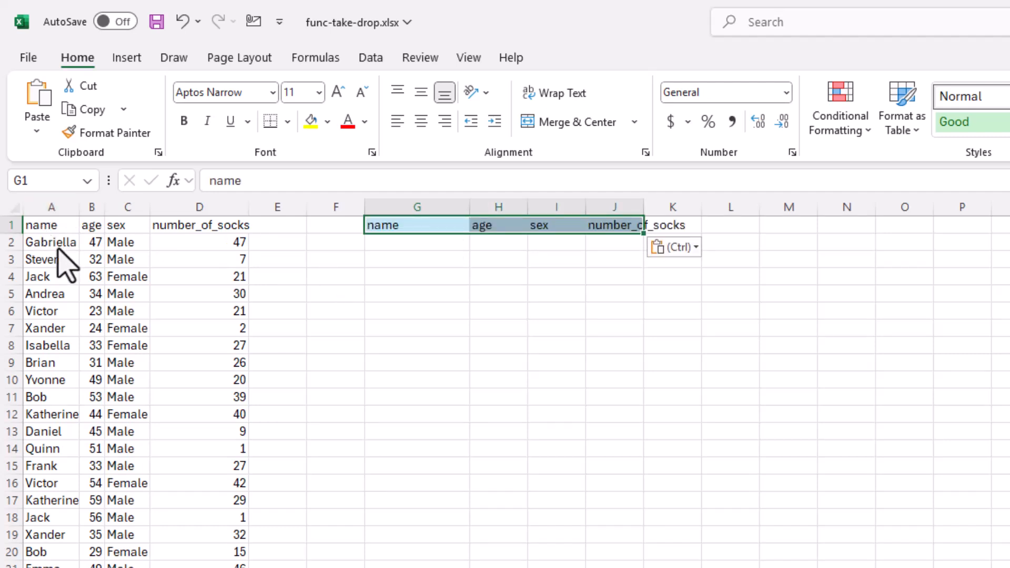
{"action": "left_click", "coordinate": [347, 207]}
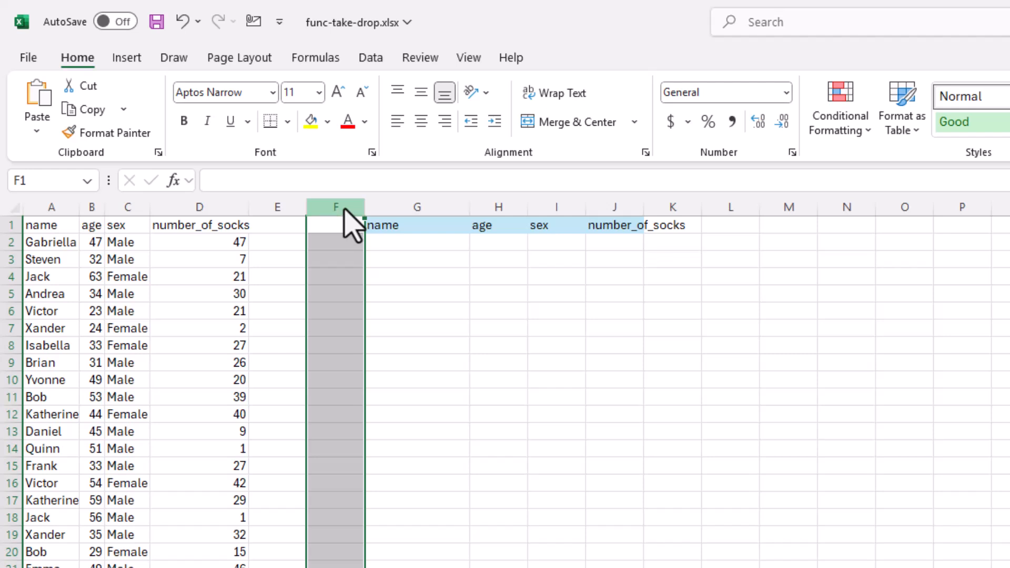
{"action": "key", "text": "ctrl+shift+equal"}
{"action": "left_click", "coordinate": [504, 255]}
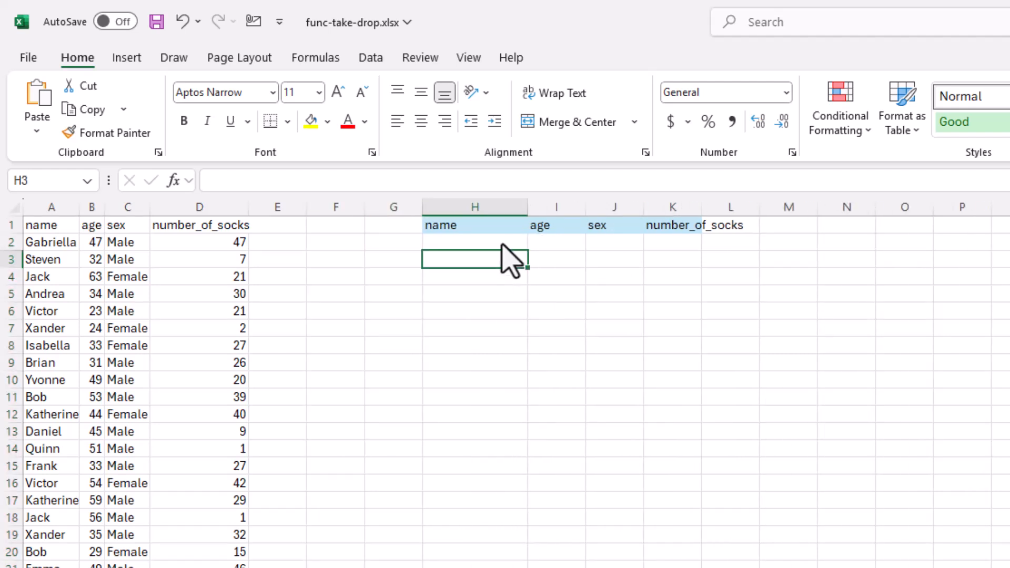
- Enter the label Top in F1 with 5 below it in F2, and autofit column K to its header
{"action": "left_click", "coordinate": [500, 243]}
{"action": "left_click", "coordinate": [340, 230]}
{"action": "type", "text": "Top"}
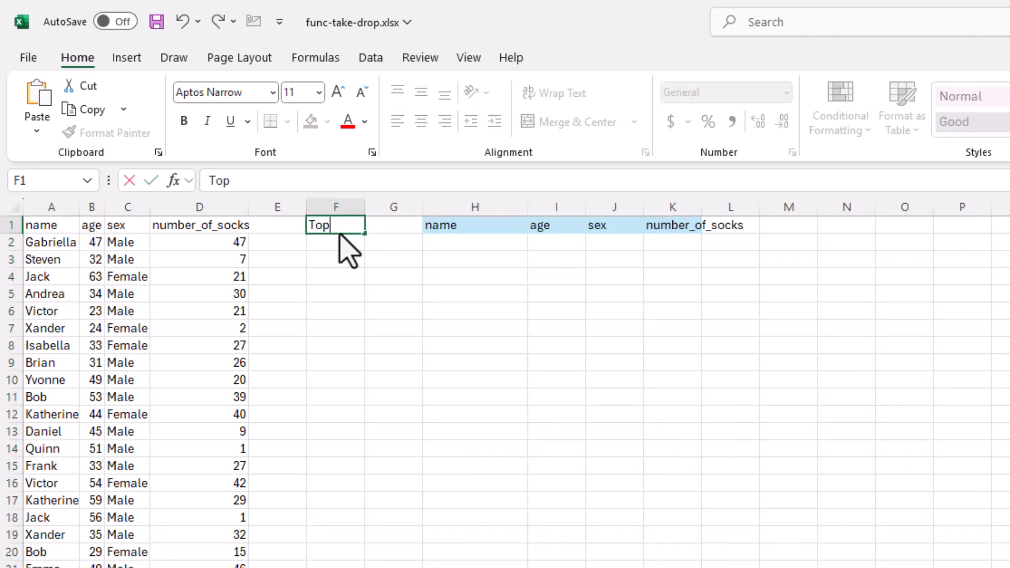
{"action": "key", "text": "Return"}
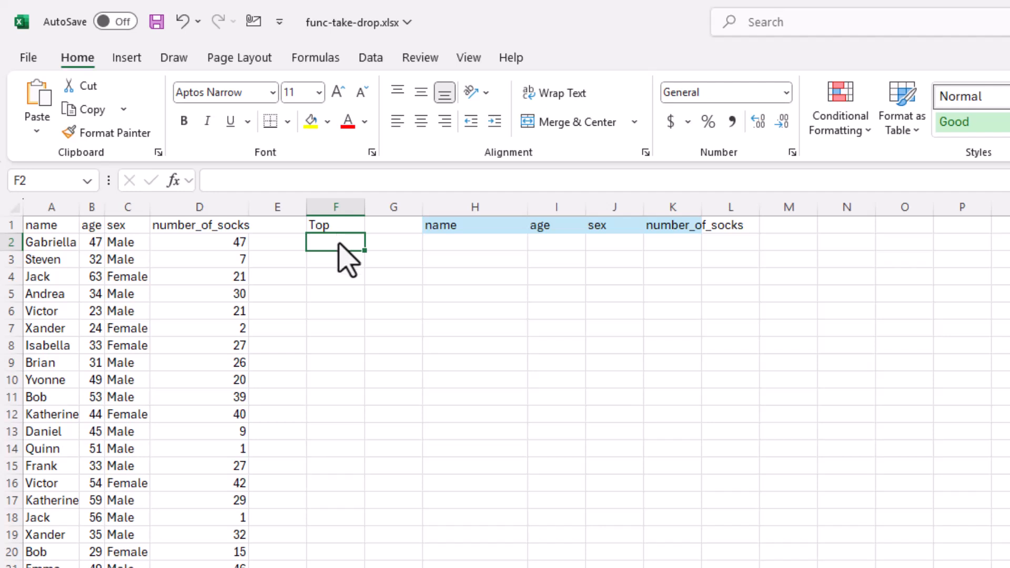
{"action": "type", "text": "5"}
{"action": "left_click", "coordinate": [480, 274]}
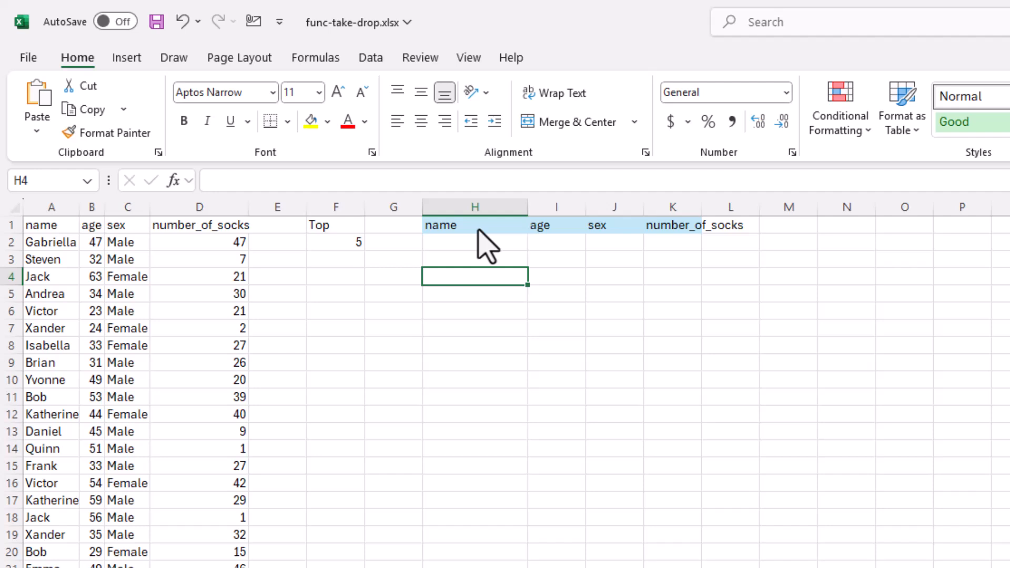
{"action": "left_click", "coordinate": [476, 243]}
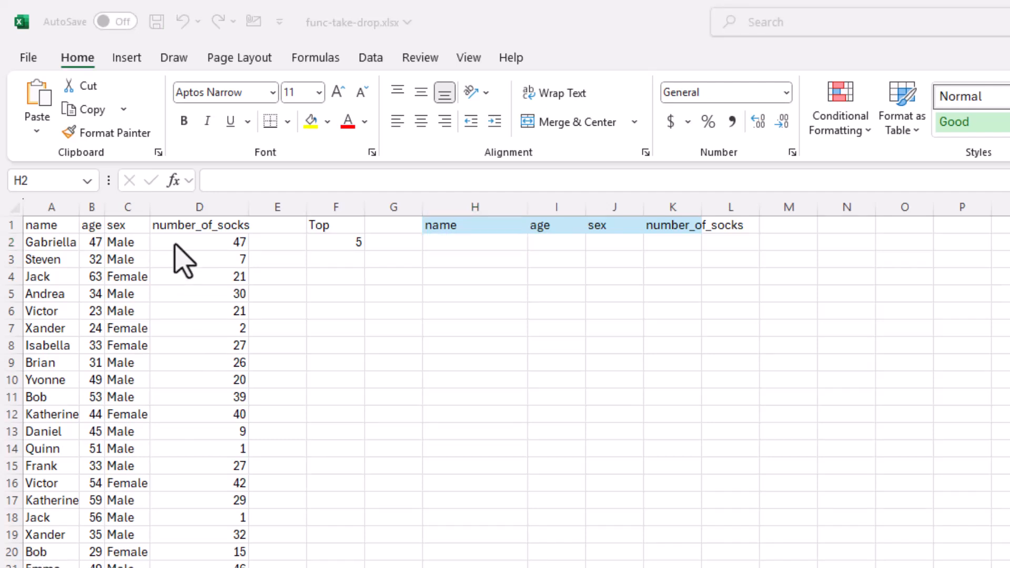
{"action": "double_click", "coordinate": [702, 207]}
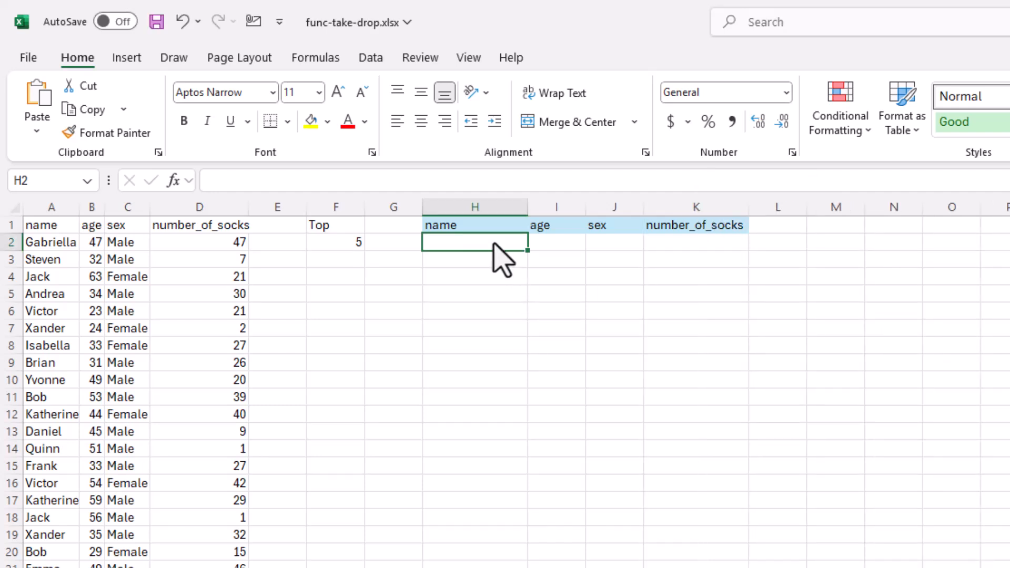
- Start a SORTBY formula in H2 with A1:D51 as its array argument
{"action": "type", "text": "="}
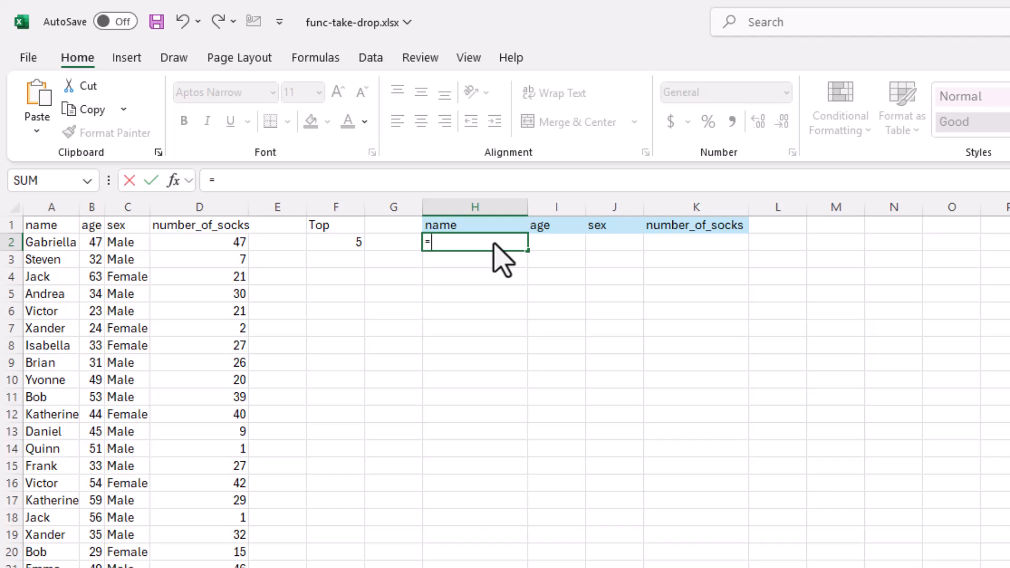
{"action": "type", "text": "sortby"}
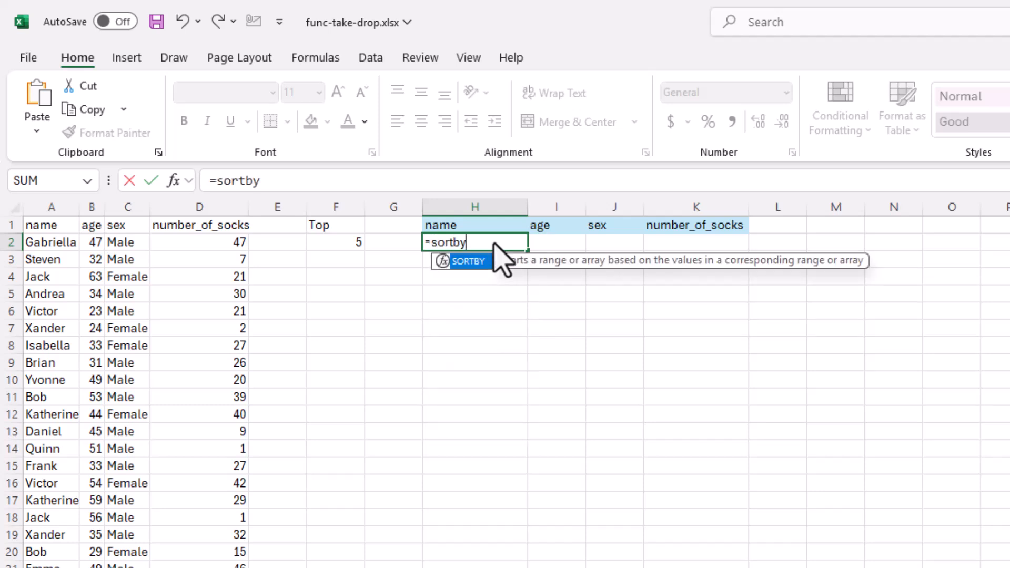
{"action": "key", "text": "Tab"}
{"action": "left_click", "coordinate": [68, 226]}
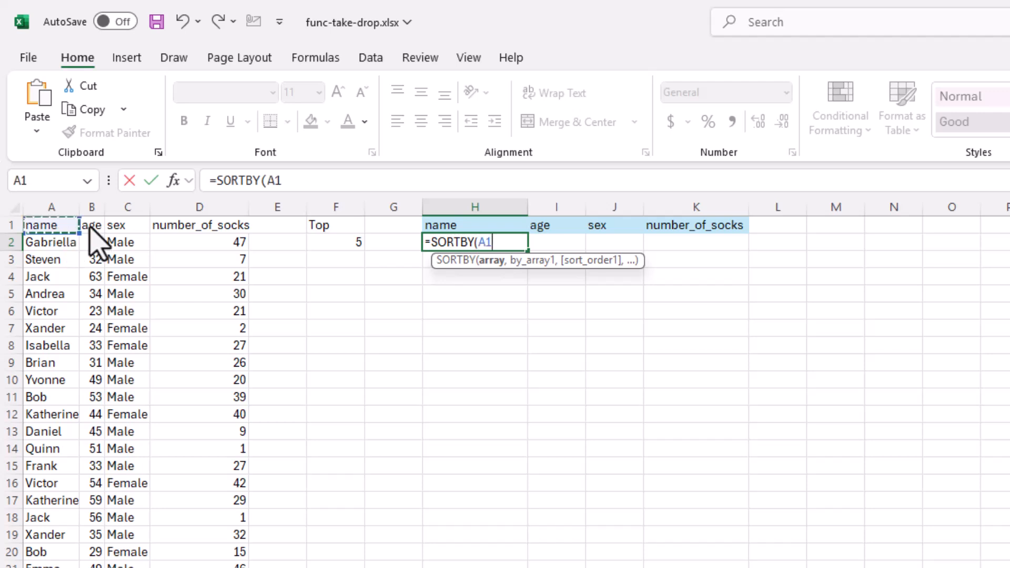
{"action": "left_click_drag", "start_coordinate": [88, 227], "coordinate": [180, 228]}
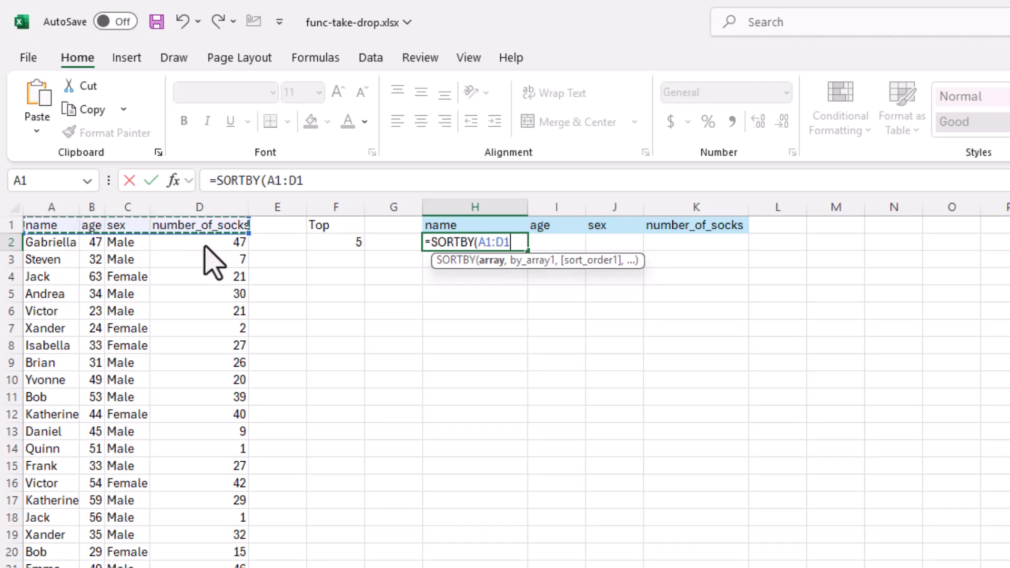
{"action": "key", "text": "ctrl+shift+Down"}
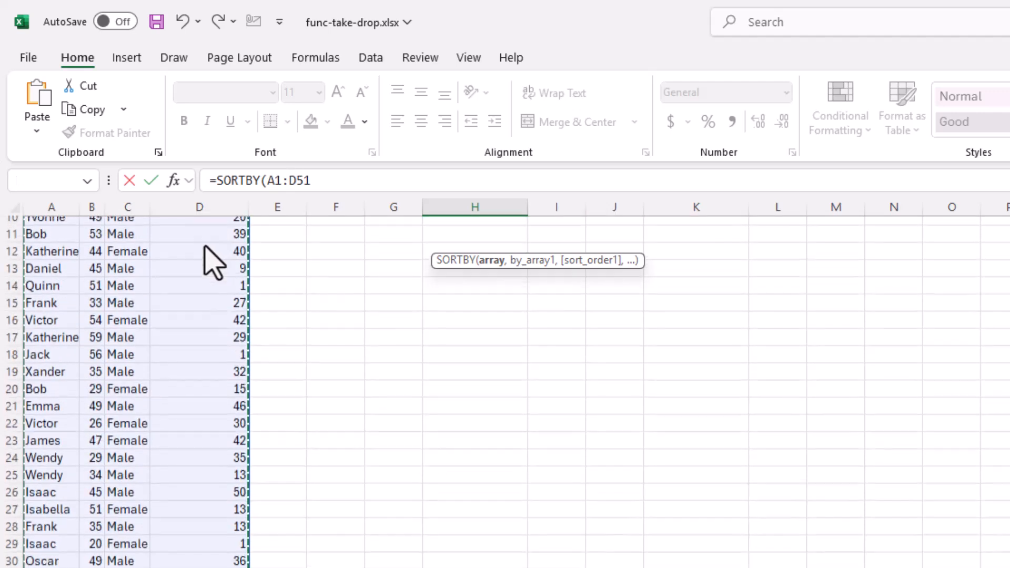
{"action": "scroll", "coordinate": [405, 232], "scroll_direction": "up", "scroll_amount": 3}
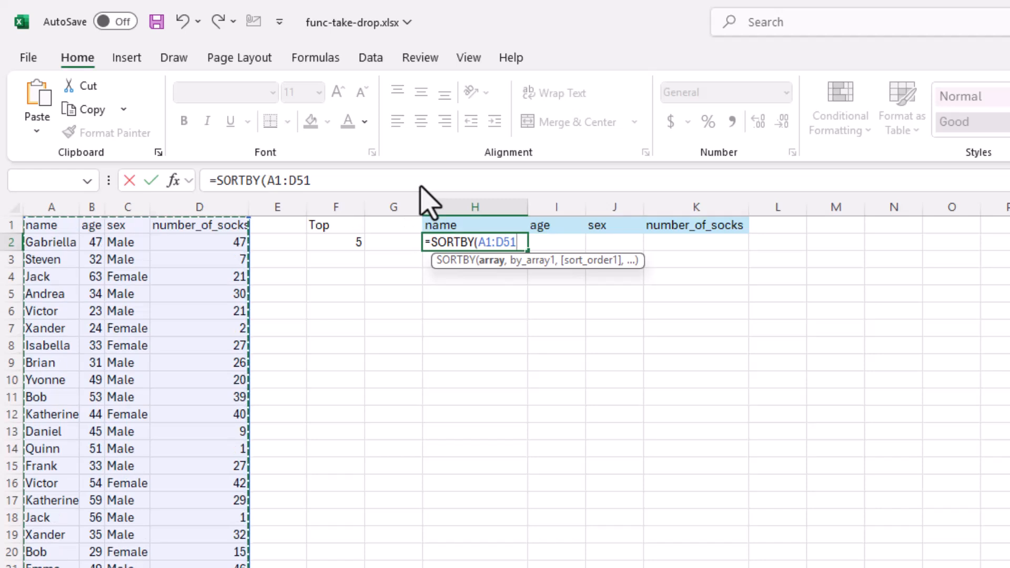
{"action": "left_click", "coordinate": [354, 180]}
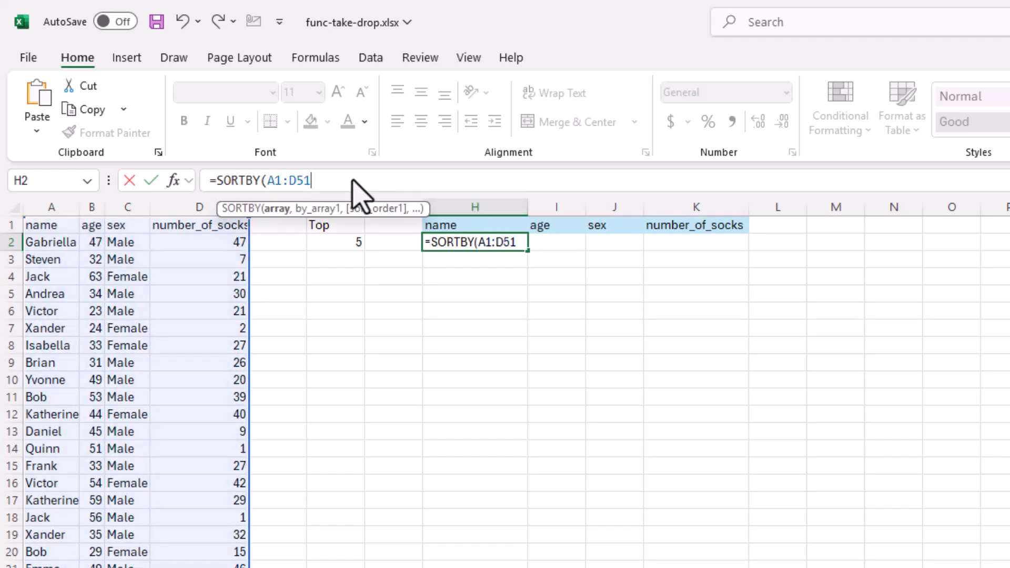
{"action": "type", "text": ","}
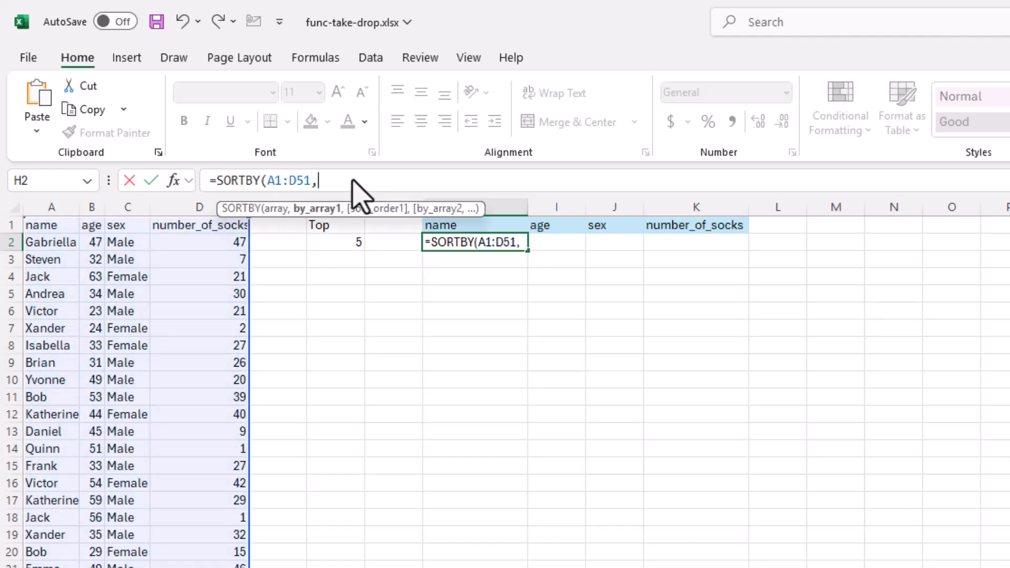
- Correct the SORTBY array argument in H2 to A2:D51 so it excludes the header row
{"action": "left_click", "coordinate": [280, 182]}
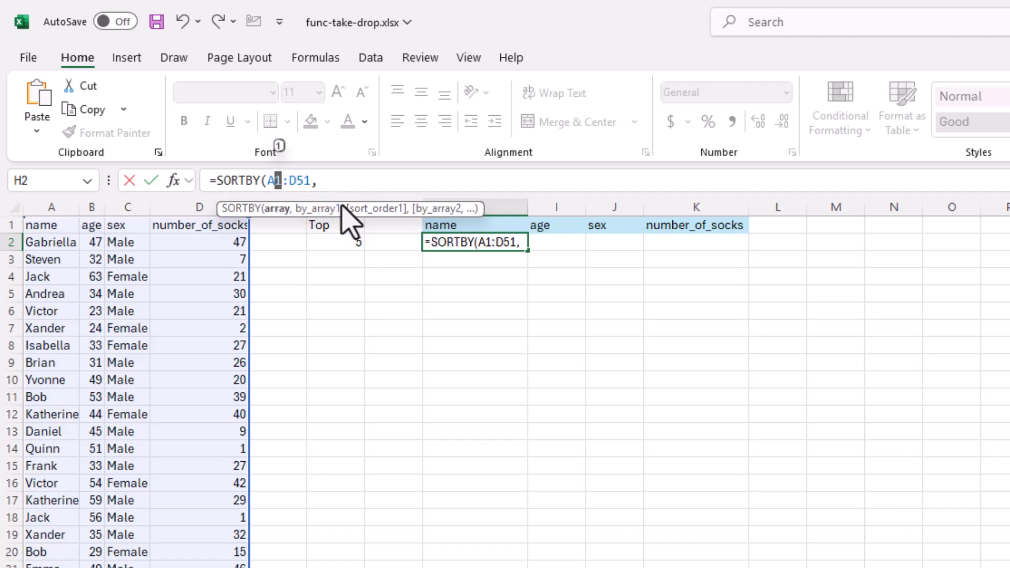
{"action": "key", "text": "BackSpace"}
{"action": "type", "text": "2"}
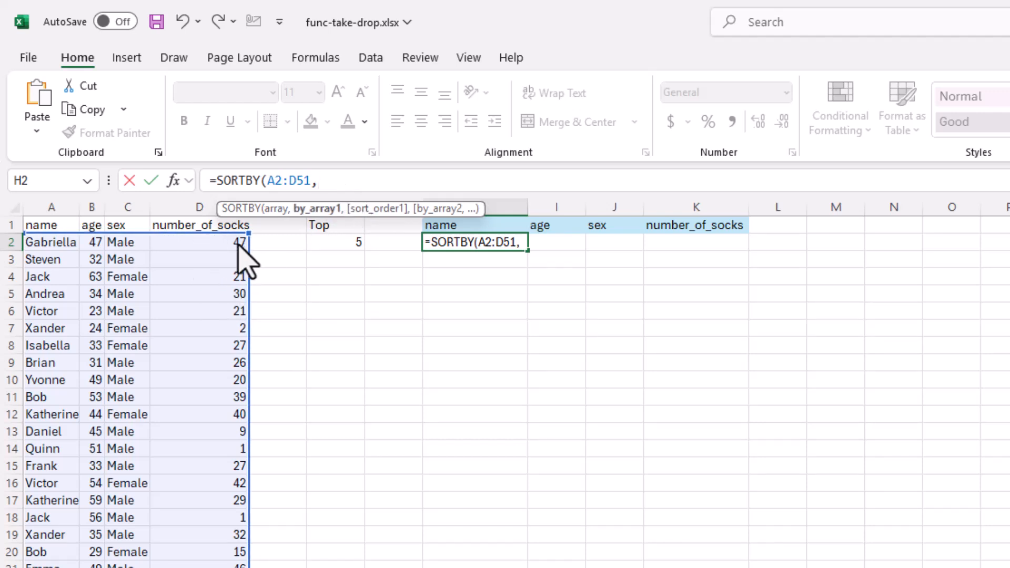
- Complete the SORTBY formula in H2 with D2:D51 as the sort key and -1 for descending order
{"action": "type", "text": "d2"}
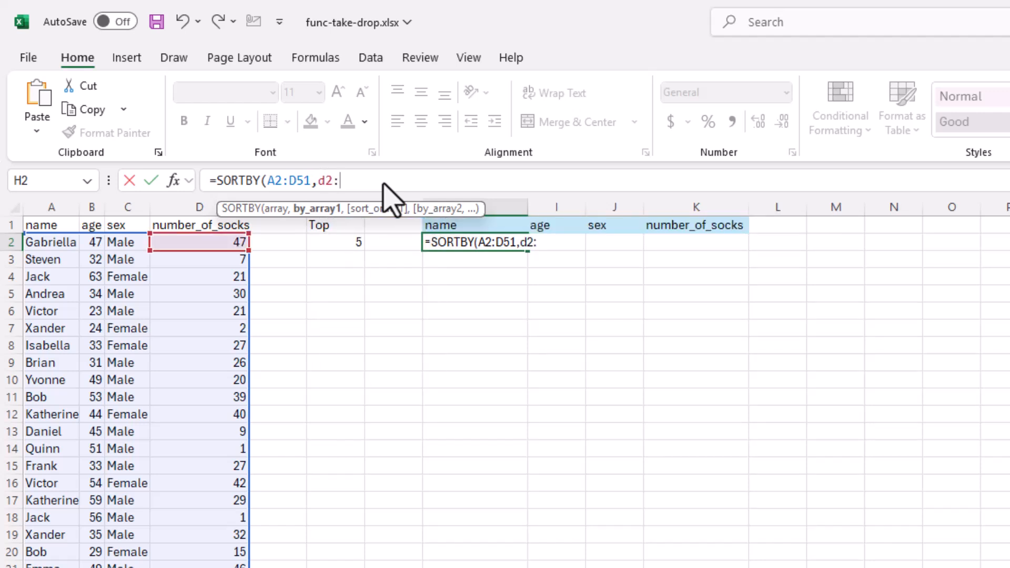
{"action": "type", "text": ":d5"}
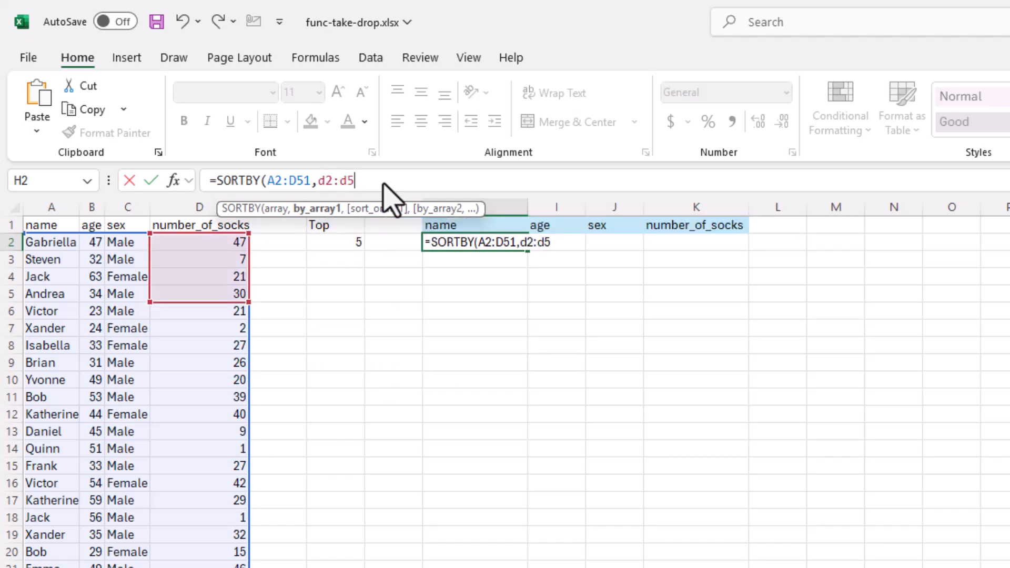
{"action": "type", "text": "1"}
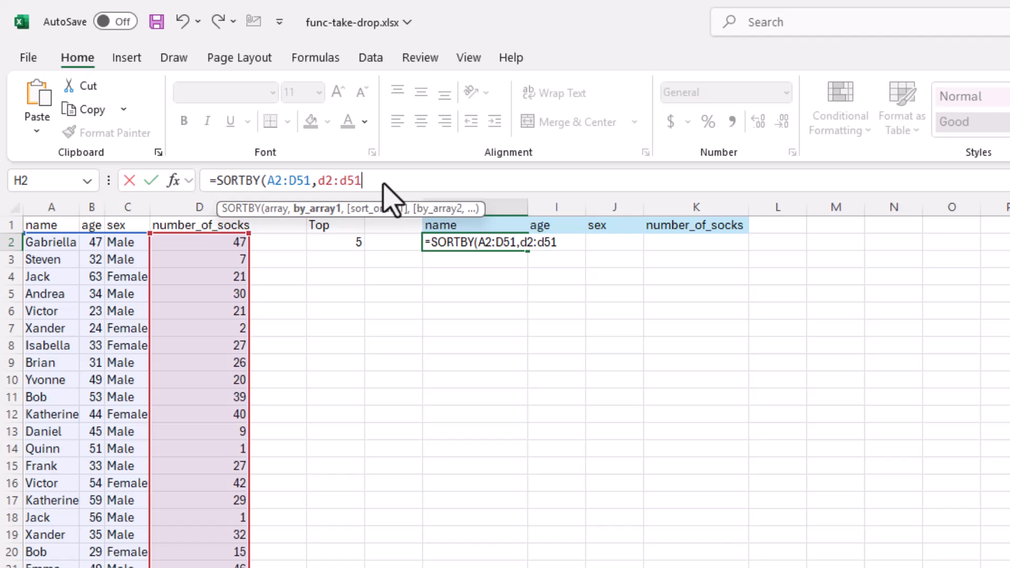
{"action": "type", "text": ")"}
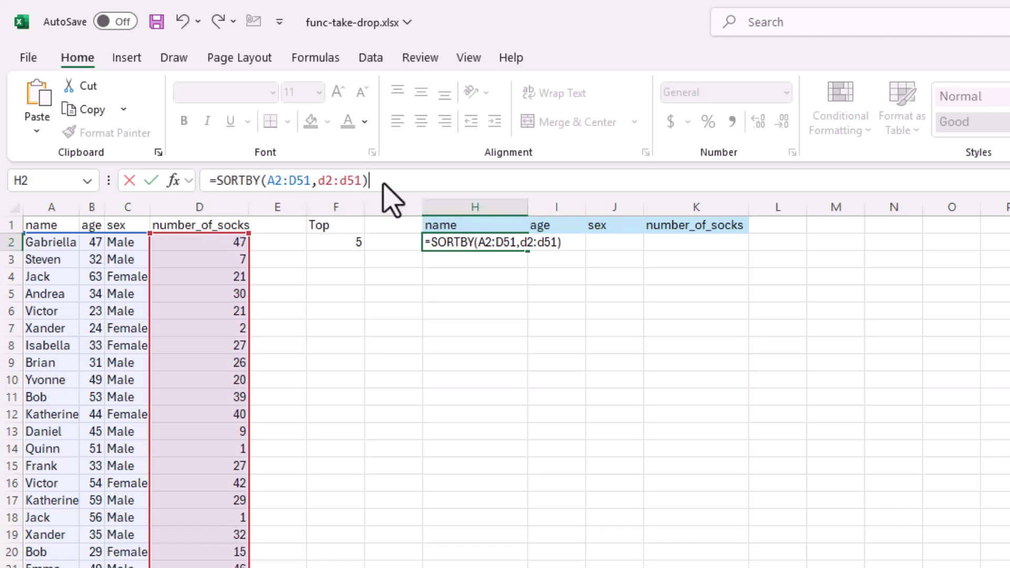
{"action": "key", "text": "BackSpace"}
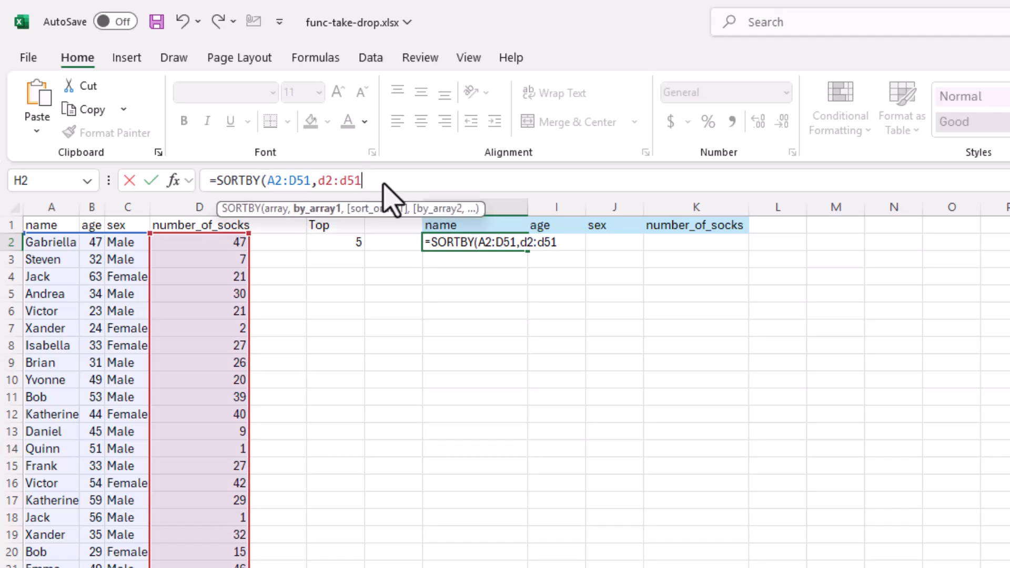
{"action": "type", "text": ","}
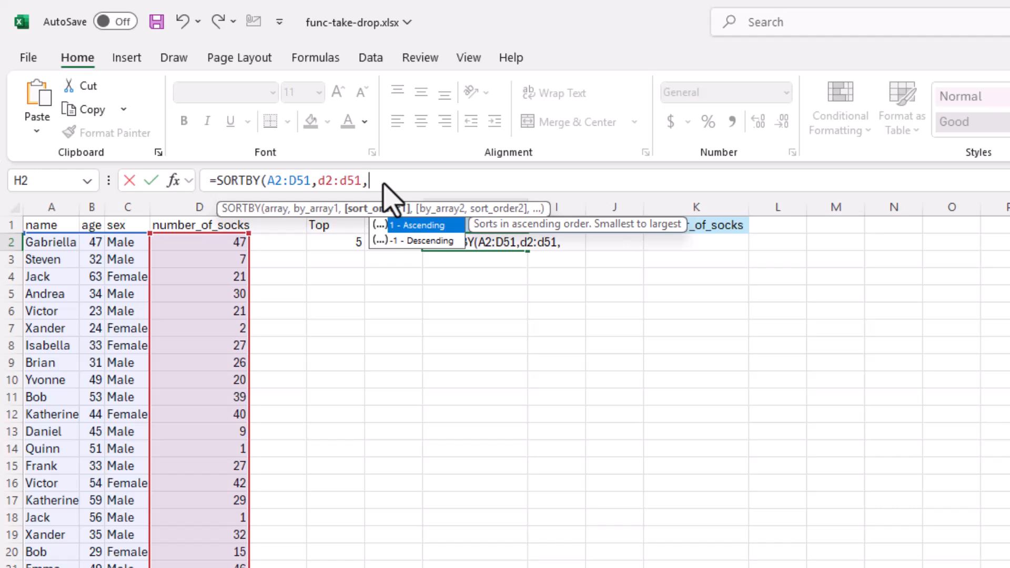
{"action": "type", "text": "-1"}
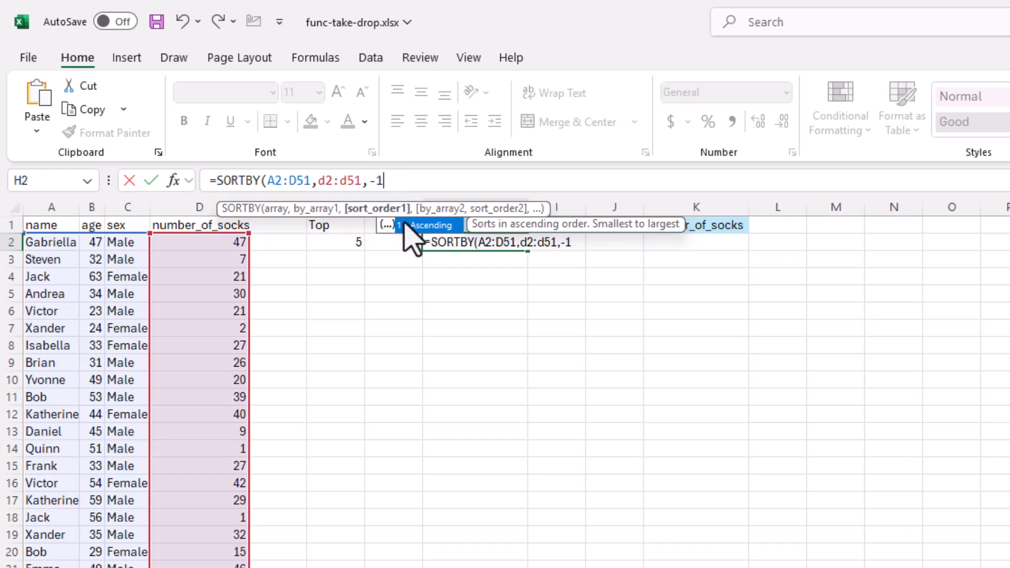
{"action": "type", "text": ")"}
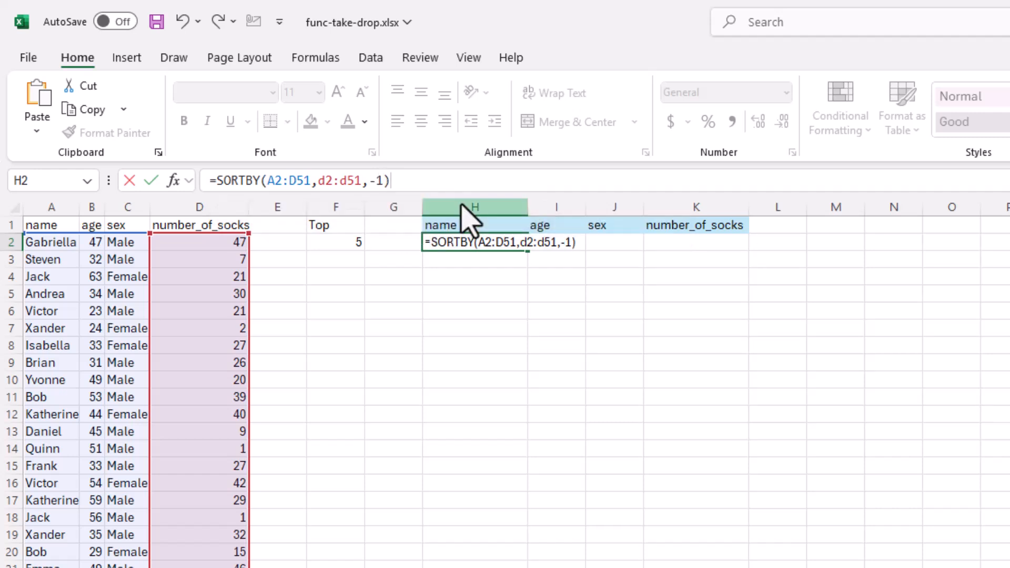
{"action": "key", "text": "Return"}
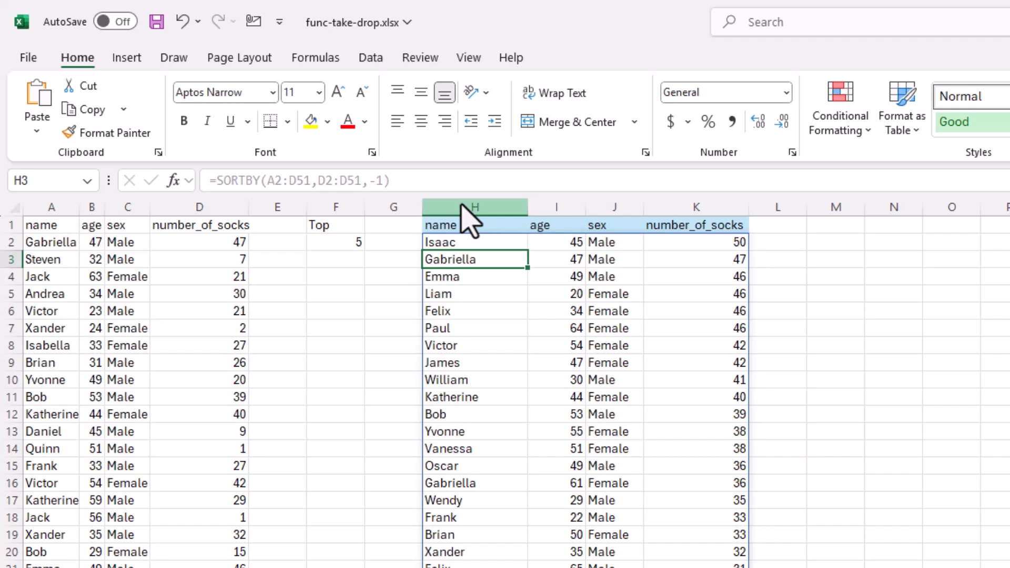
{"action": "left_click", "coordinate": [732, 245]}
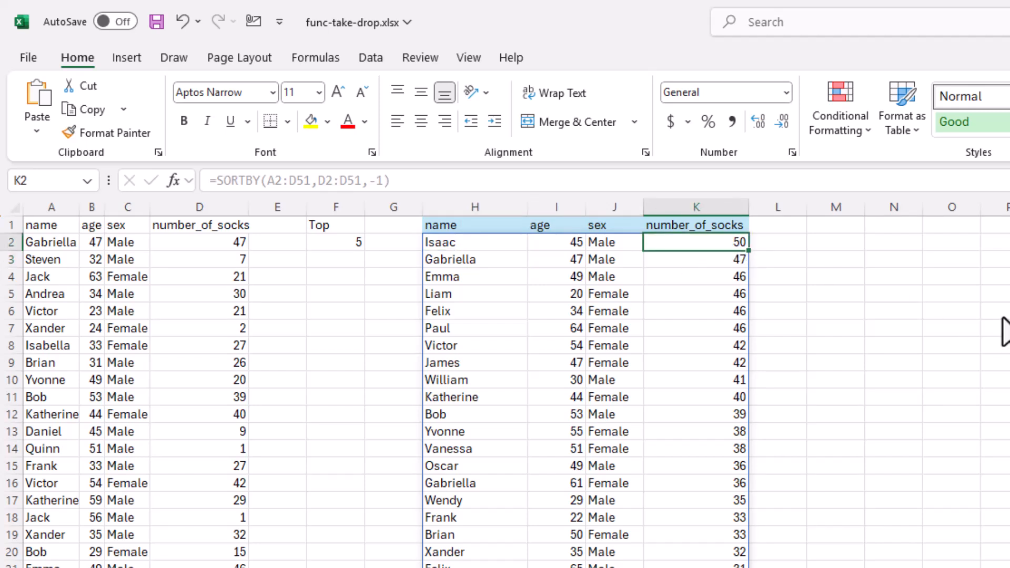
{"action": "left_click", "coordinate": [702, 259]}
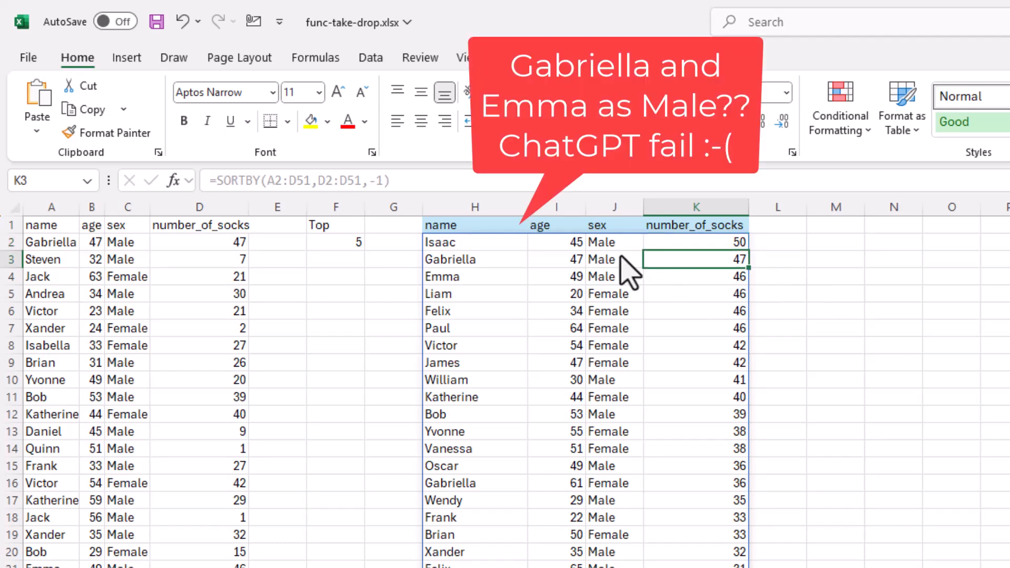
- Wrap the SORTBY formula in H2 in TAKE, using F2 as the number of rows
{"action": "left_click", "coordinate": [484, 243]}
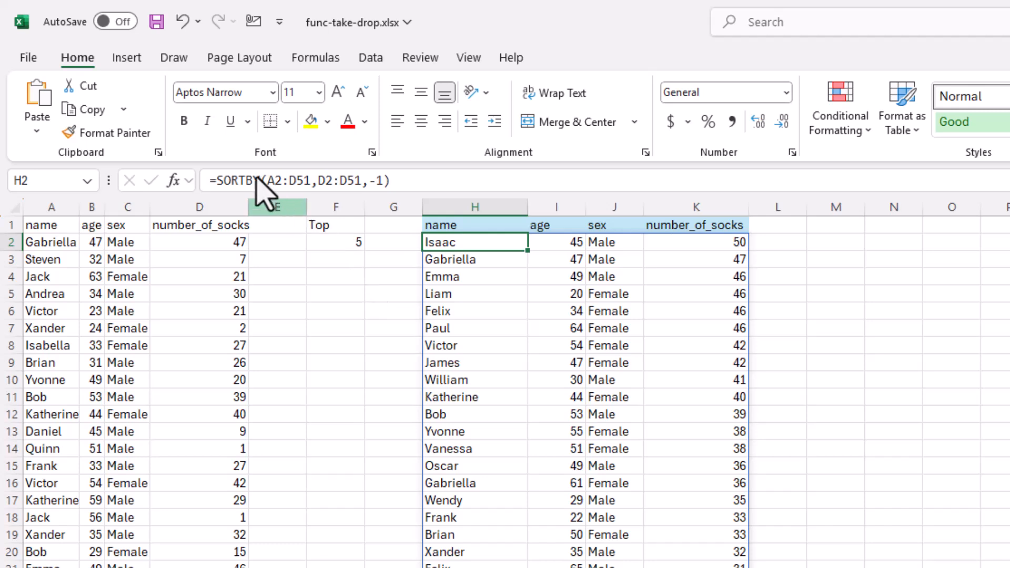
{"action": "left_click", "coordinate": [218, 182]}
{"action": "left_click", "coordinate": [217, 182]}
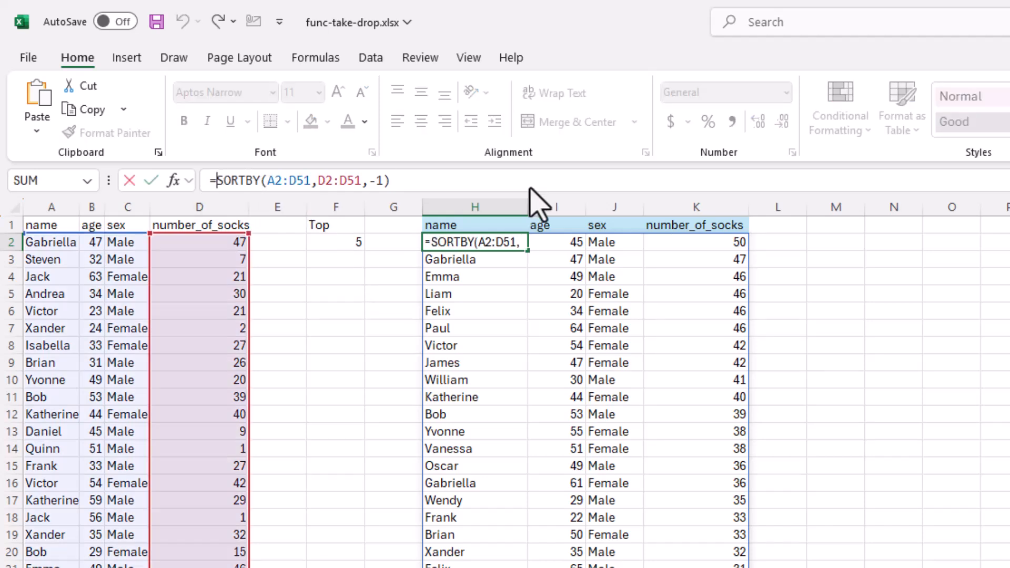
{"action": "type", "text": "take("}
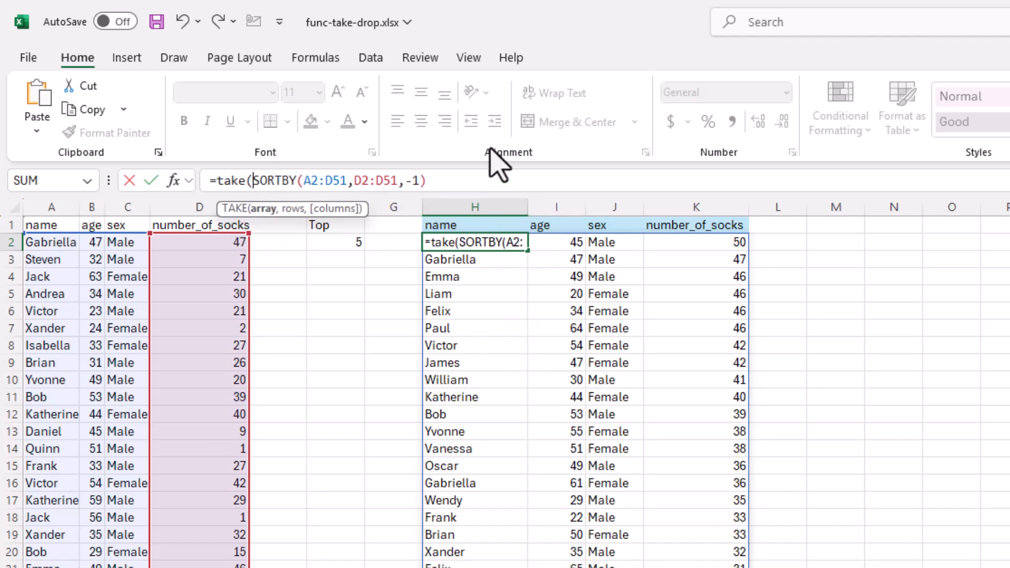
{"action": "key", "text": "End"}
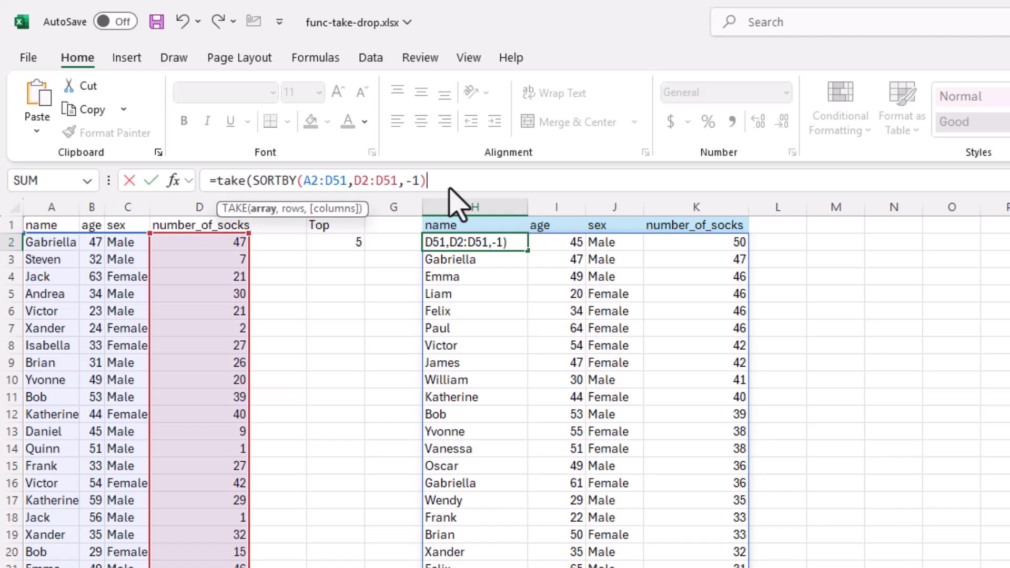
{"action": "type", "text": ","}
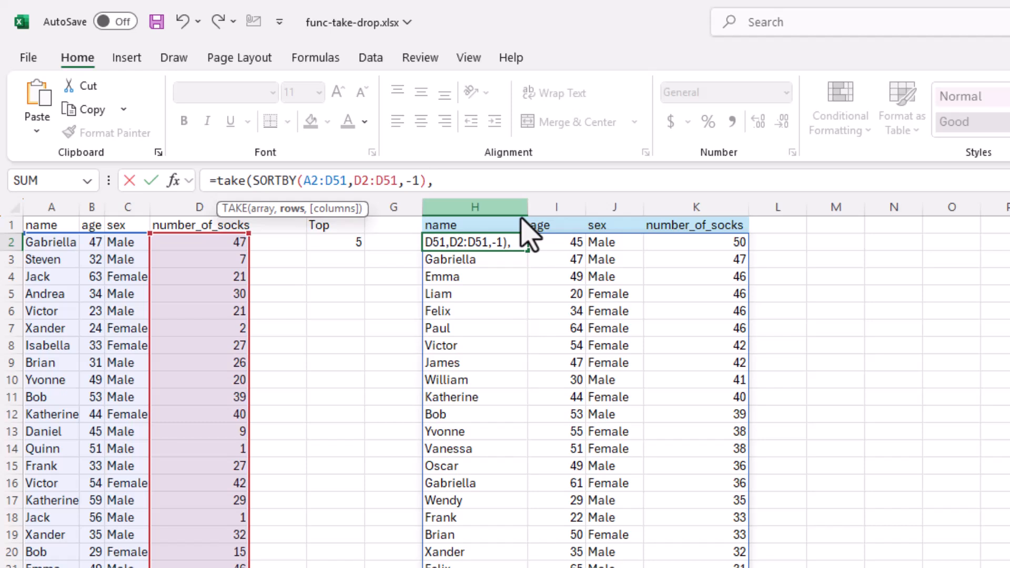
{"action": "left_click", "coordinate": [342, 246]}
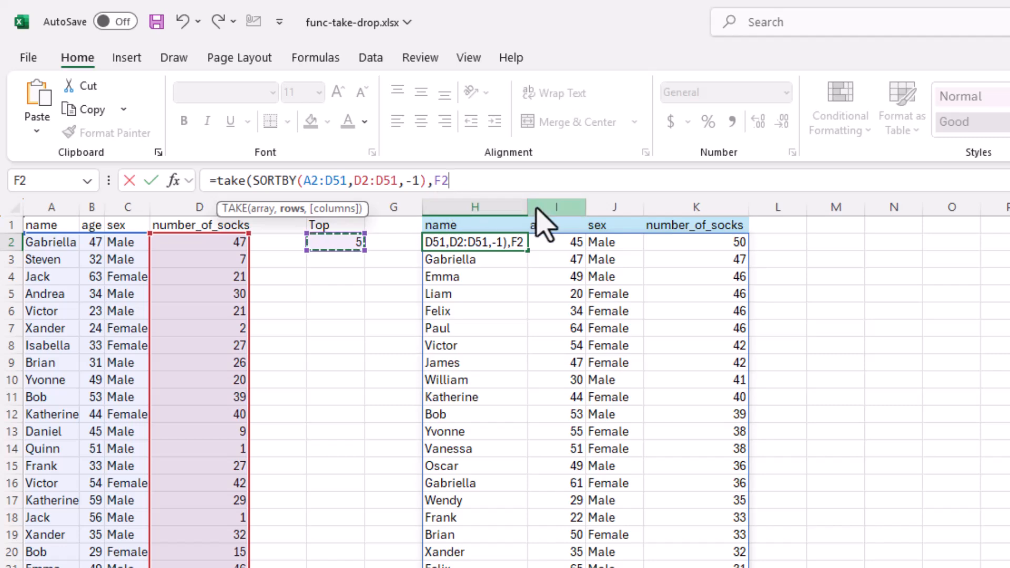
{"action": "type", "text": ")"}
{"action": "key", "text": "Return"}
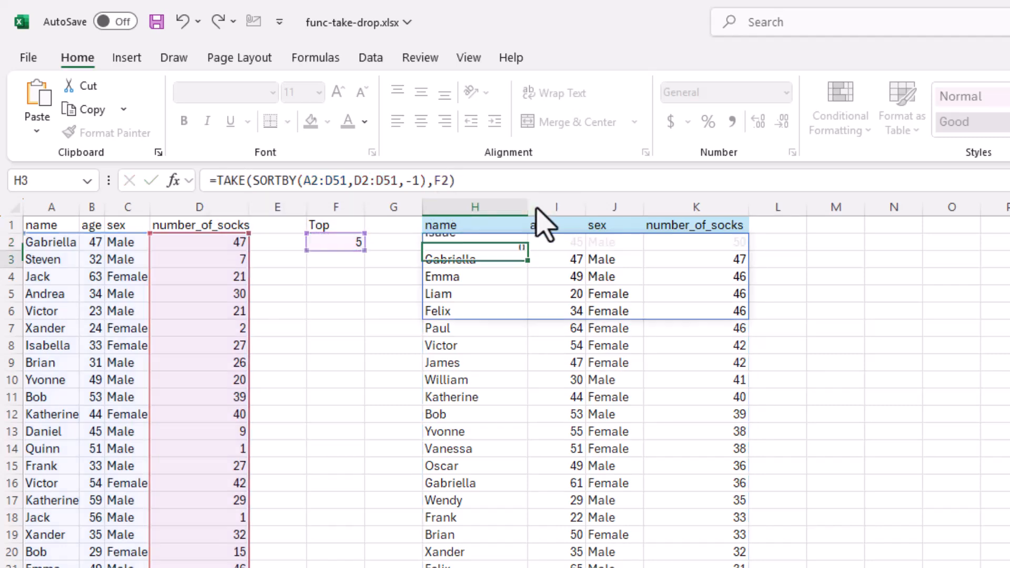
{"action": "left_click_drag", "start_coordinate": [516, 243], "coordinate": [509, 314]}
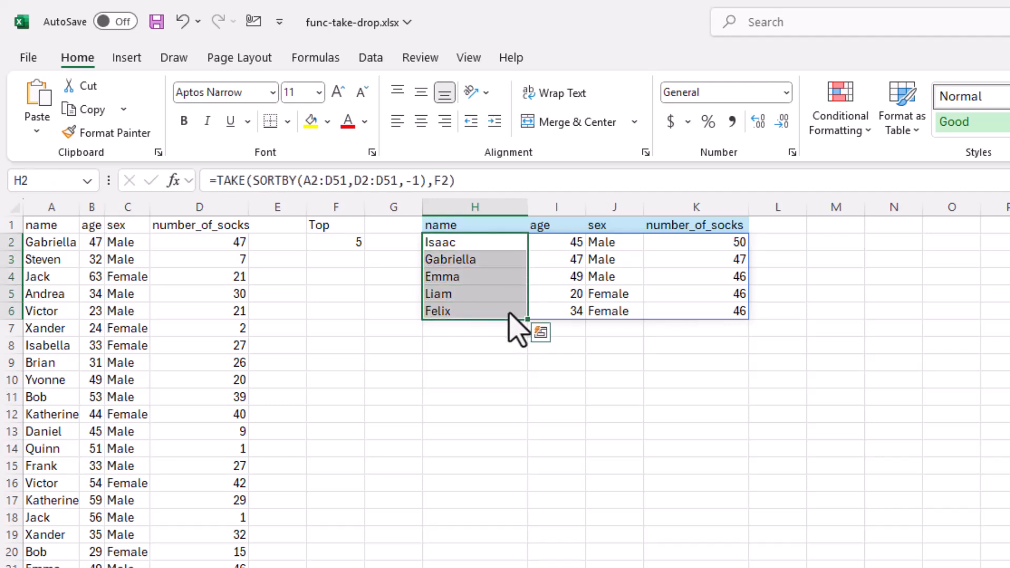
- Set the Top value in F2 to 7
{"action": "left_click", "coordinate": [343, 237]}
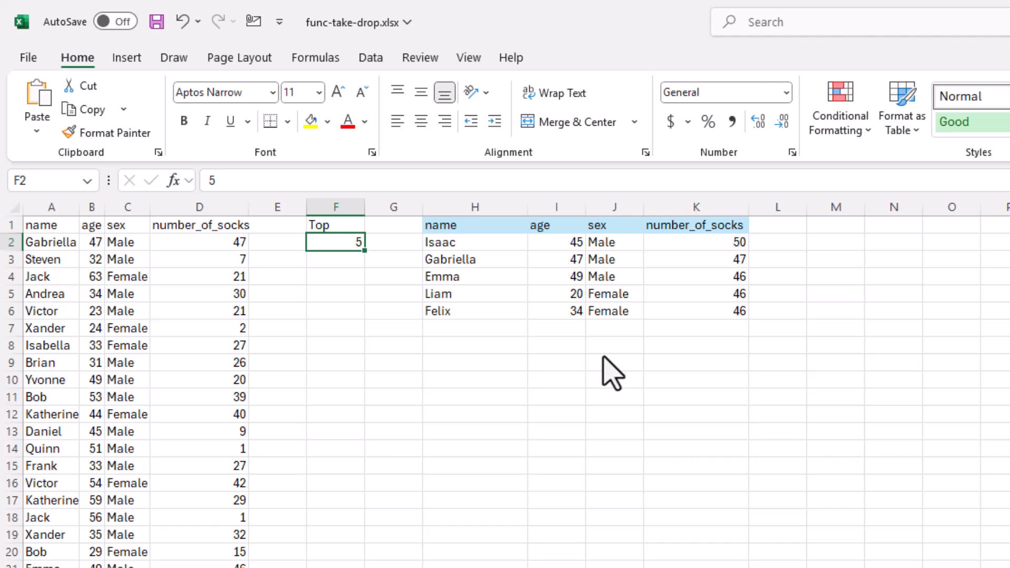
{"action": "type", "text": "7"}
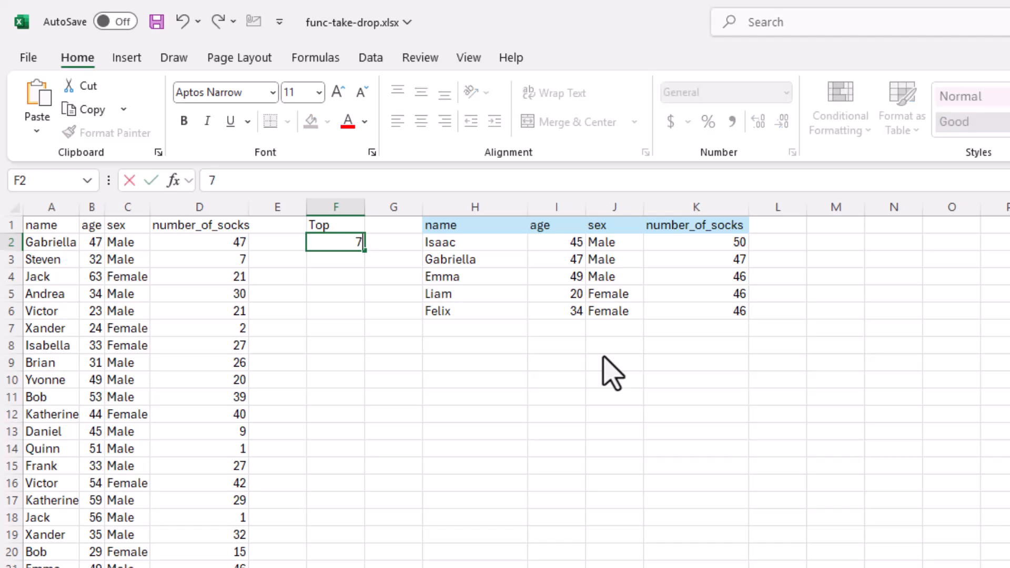
{"action": "key", "text": "Return"}
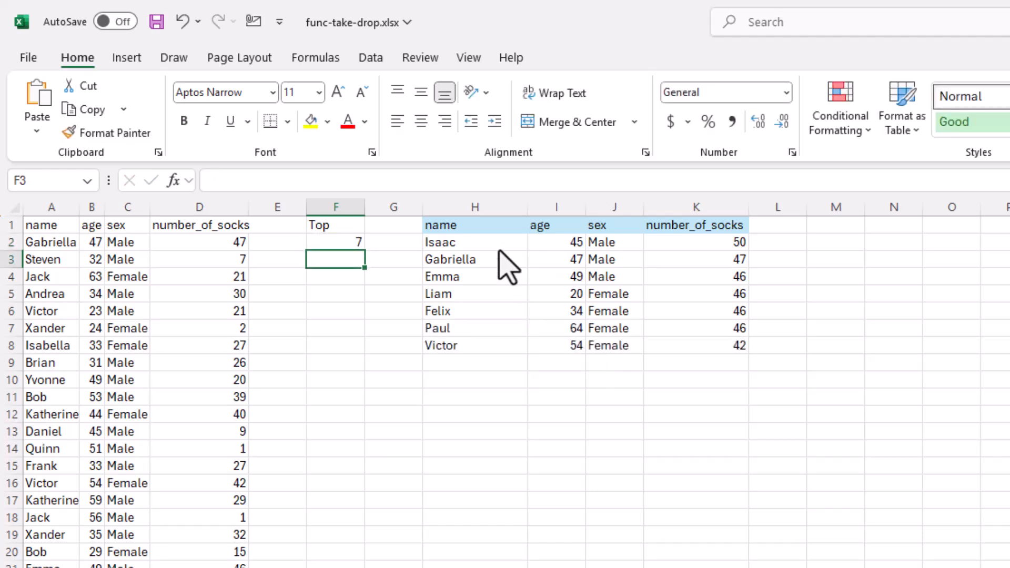
- Set the Top value in F2 to 10 and select the formula cell H2
{"action": "left_click", "coordinate": [345, 240]}
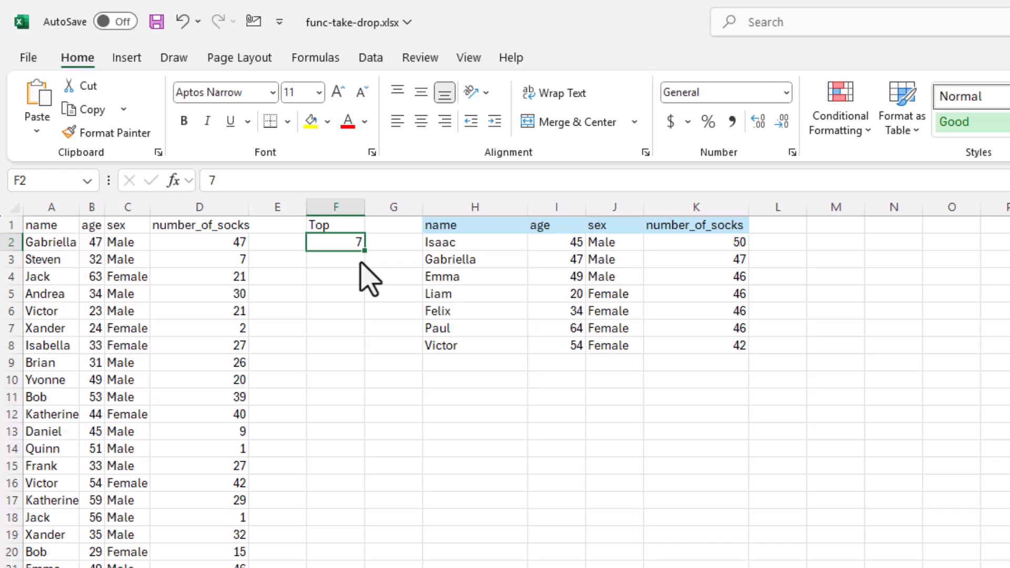
{"action": "type", "text": "10"}
{"action": "key", "text": "Return"}
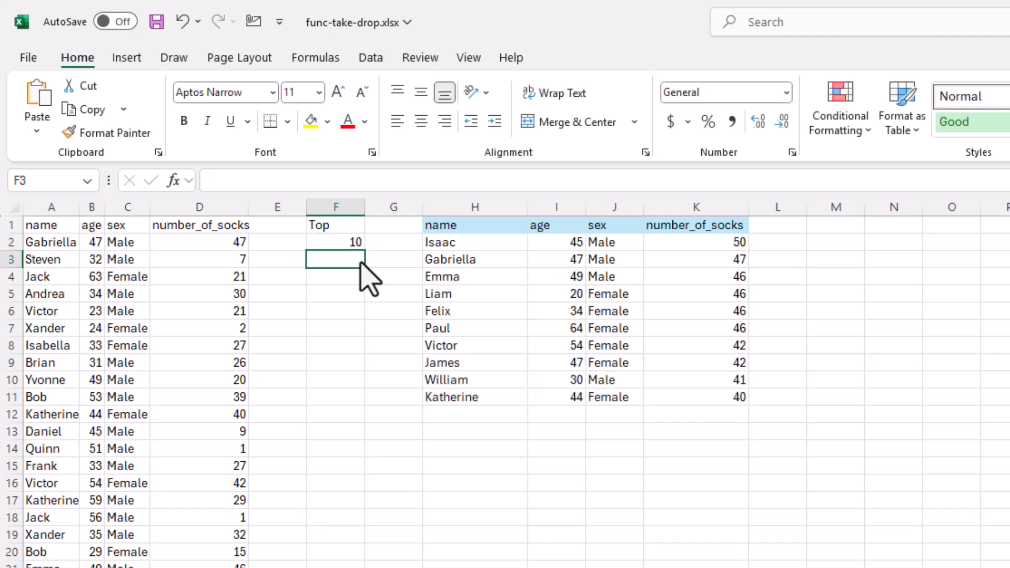
{"action": "left_click", "coordinate": [499, 246]}
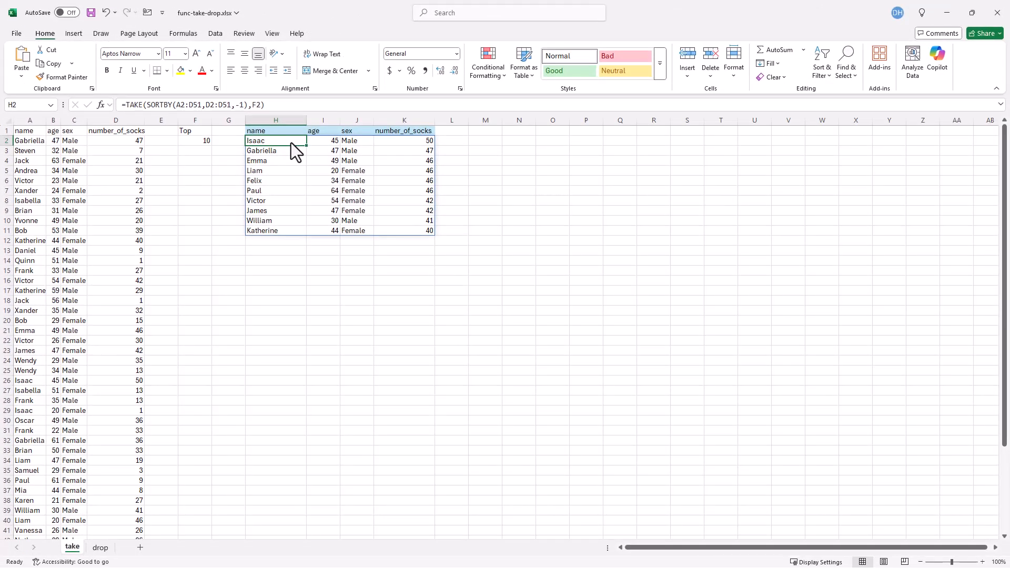
- Switch to the drop sheet and start a DROP formula in J3
{"action": "key", "text": "ctrl+Page_Down"}
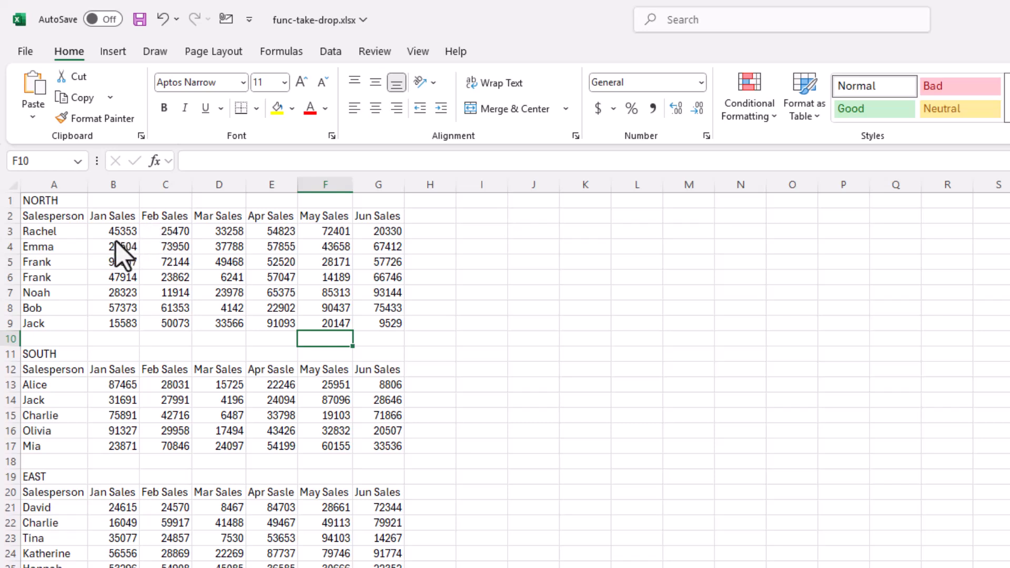
{"action": "left_click", "coordinate": [533, 232]}
{"action": "type", "text": "=drop"}
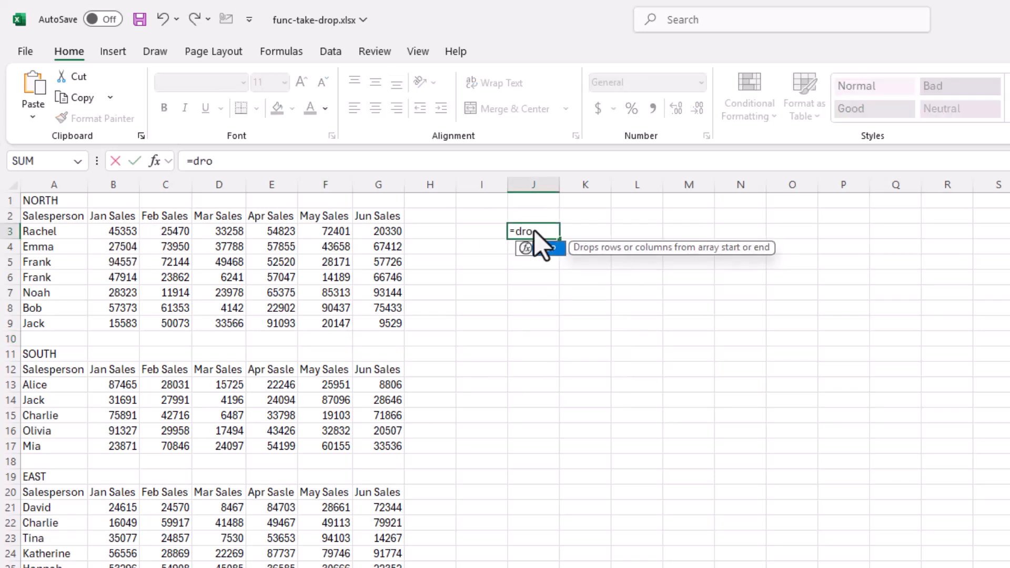
{"action": "double_click", "coordinate": [539, 247]}
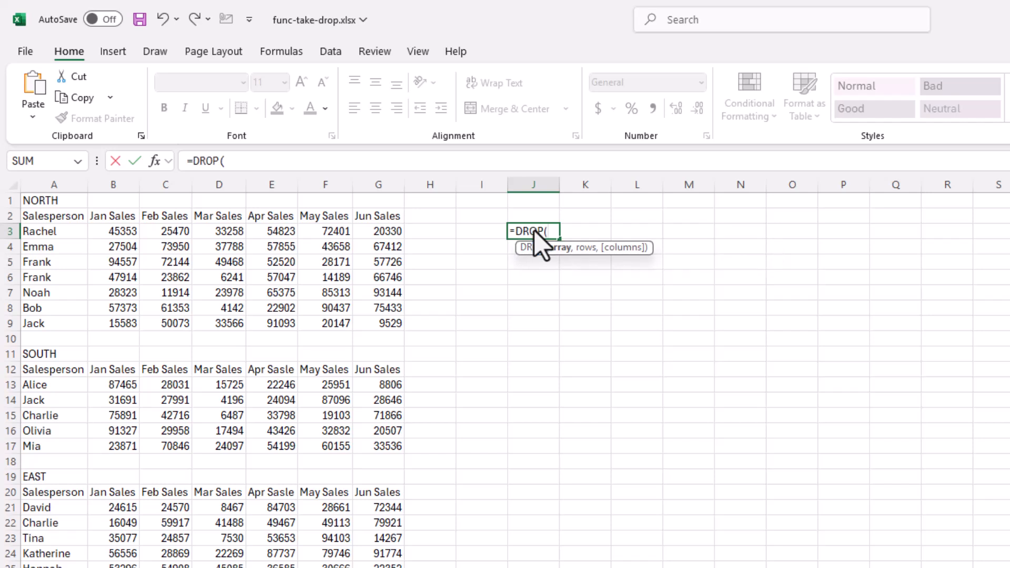
{"action": "left_click", "coordinate": [57, 231]}
{"action": "left_click", "coordinate": [165, 235]}
{"action": "key", "text": "Return"}
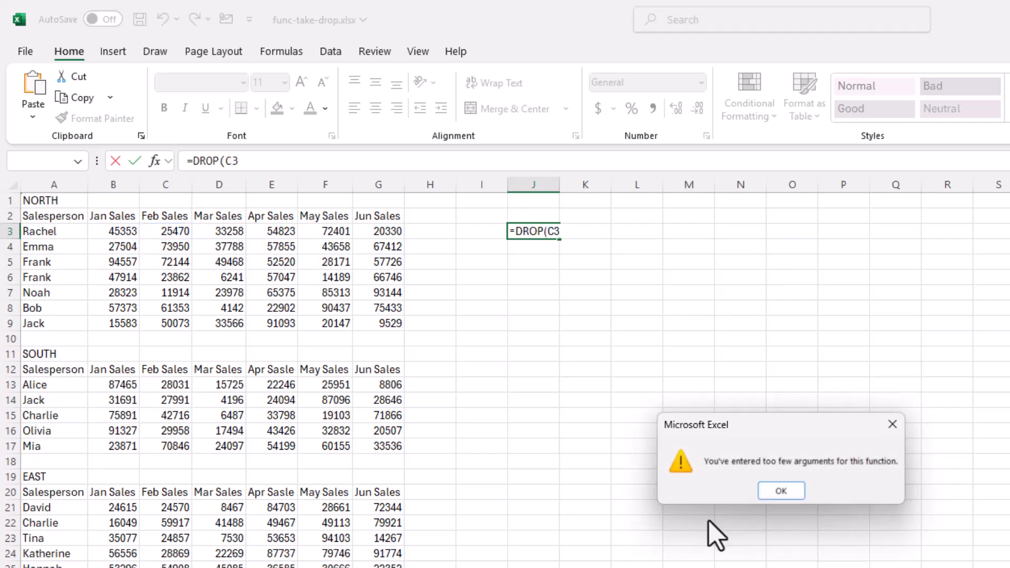
{"action": "left_click", "coordinate": [778, 492]}
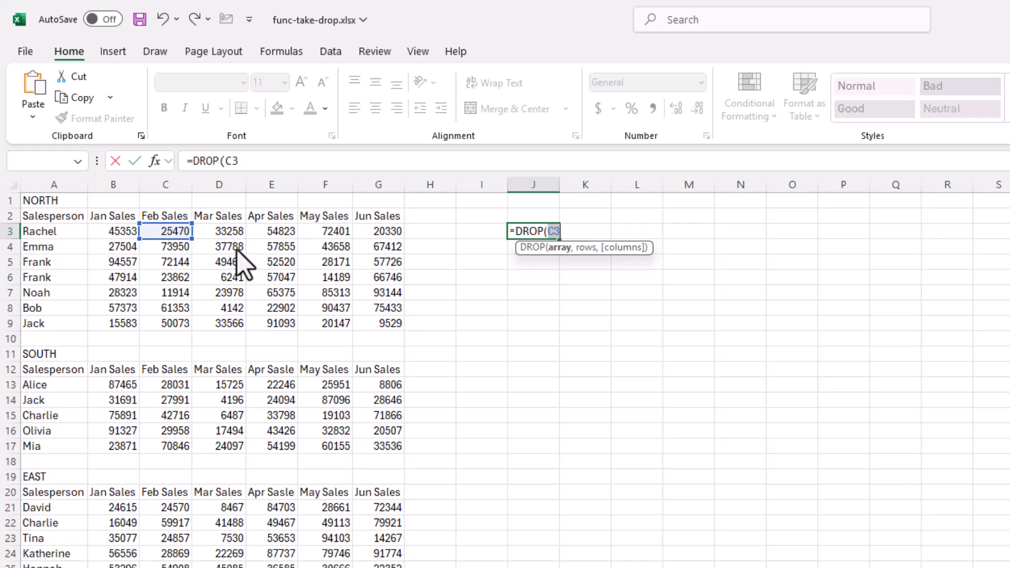
{"action": "key", "text": "BackSpace"}
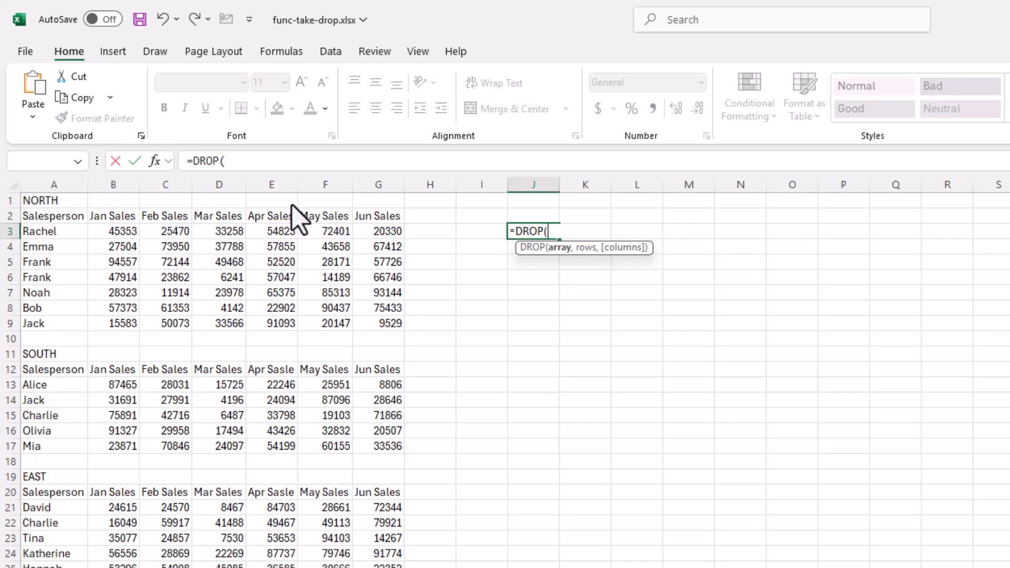
- Complete the DROP formula in J3 with the North data A3:G9 as the array and 2 as the rows
{"action": "left_click_drag", "start_coordinate": [62, 234], "coordinate": [370, 323]}
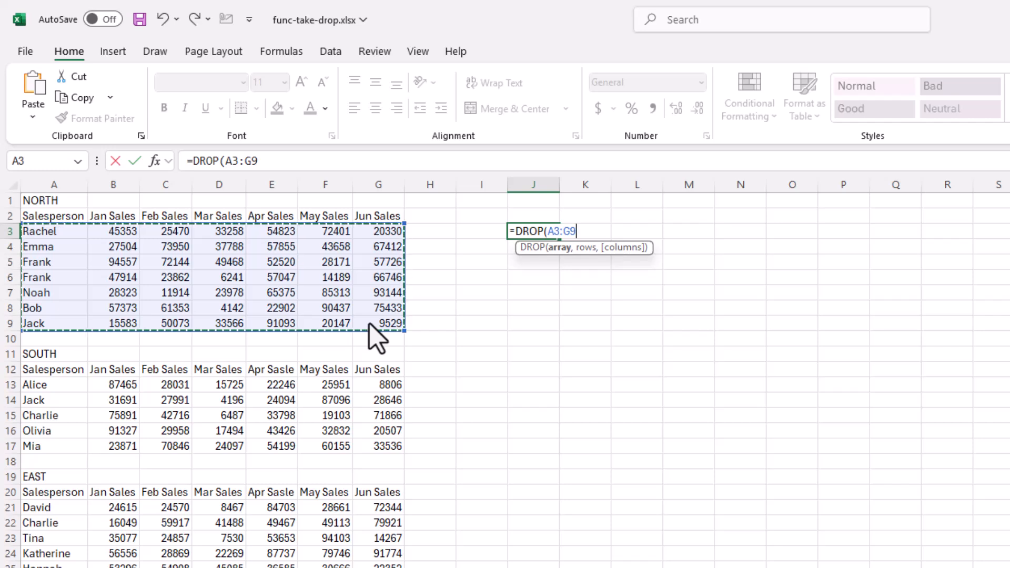
{"action": "type", "text": ","}
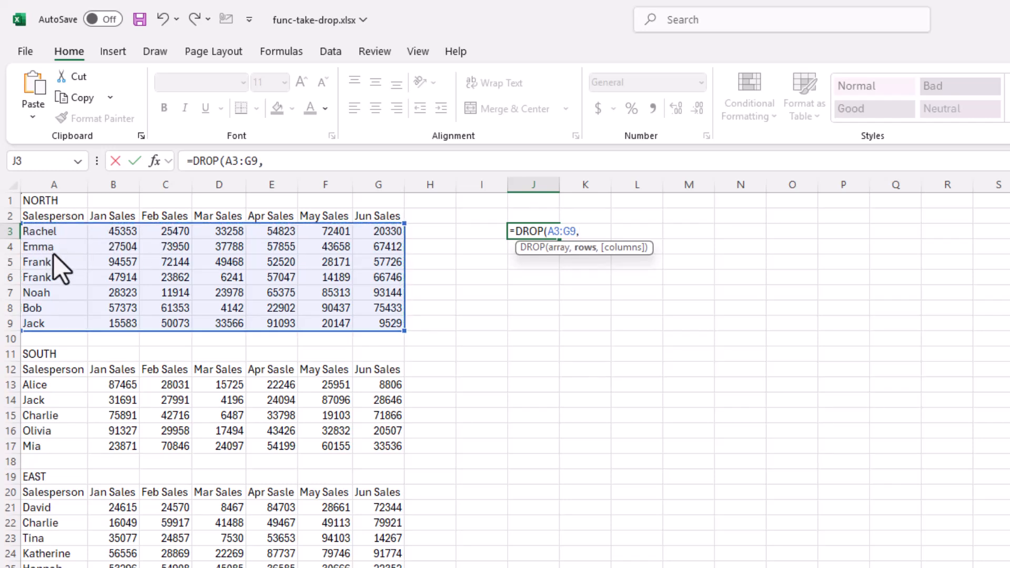
{"action": "type", "text": "2)"}
{"action": "key", "text": "Return"}
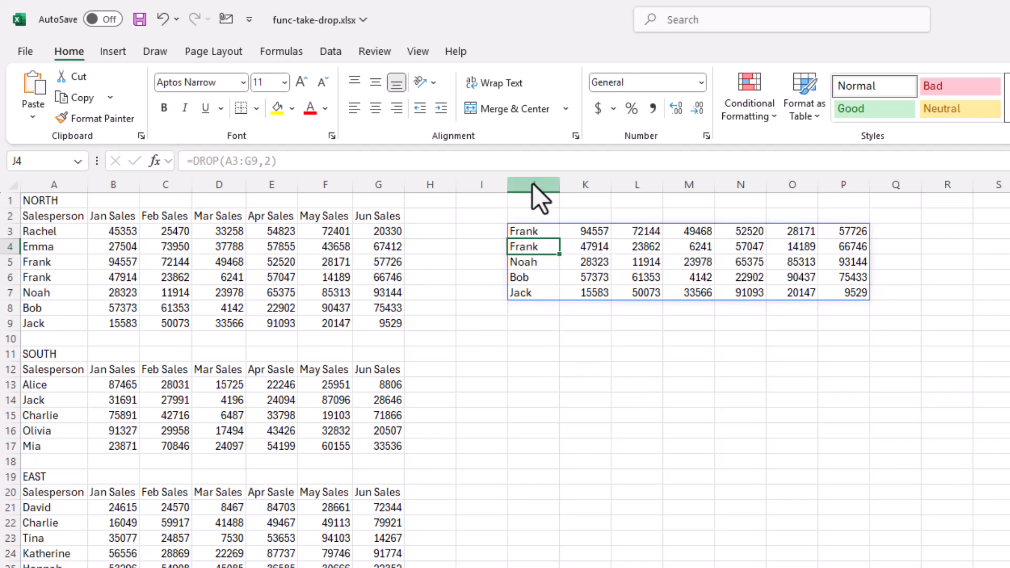
- Delete columns J through P to clear the DROP output
{"action": "left_click_drag", "start_coordinate": [532, 184], "coordinate": [856, 168]}
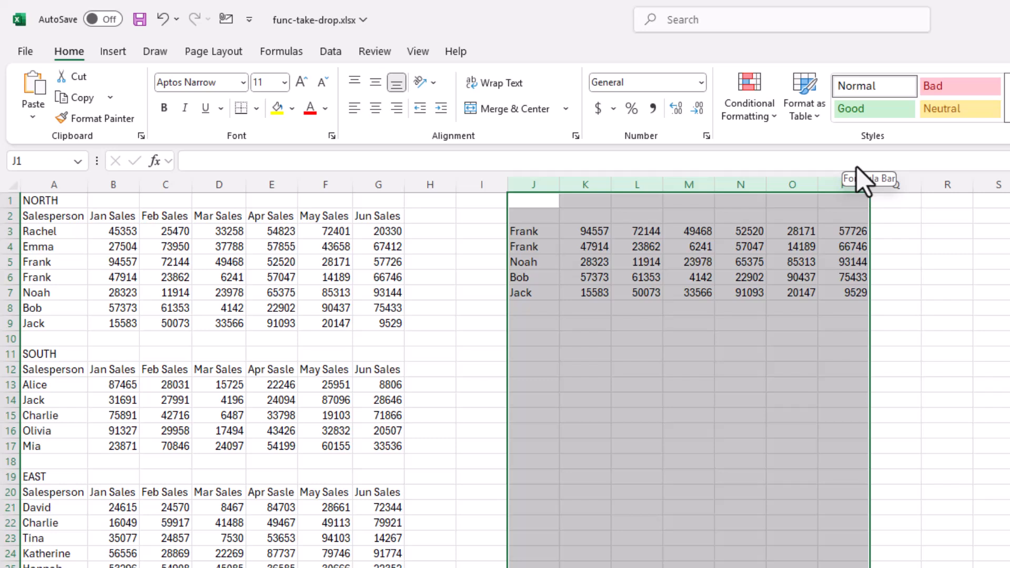
{"action": "right_click", "coordinate": [826, 185]}
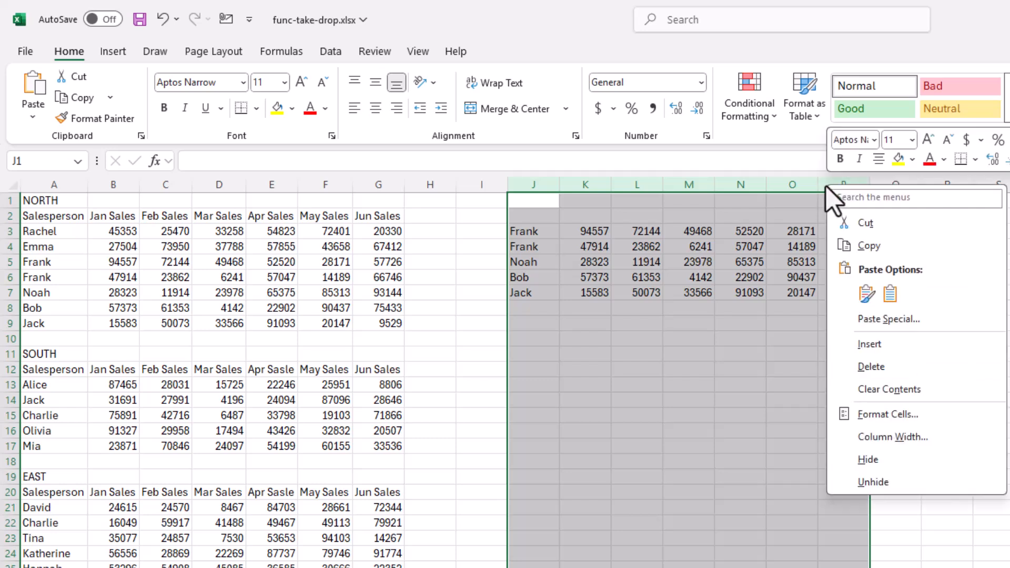
{"action": "left_click", "coordinate": [900, 367]}
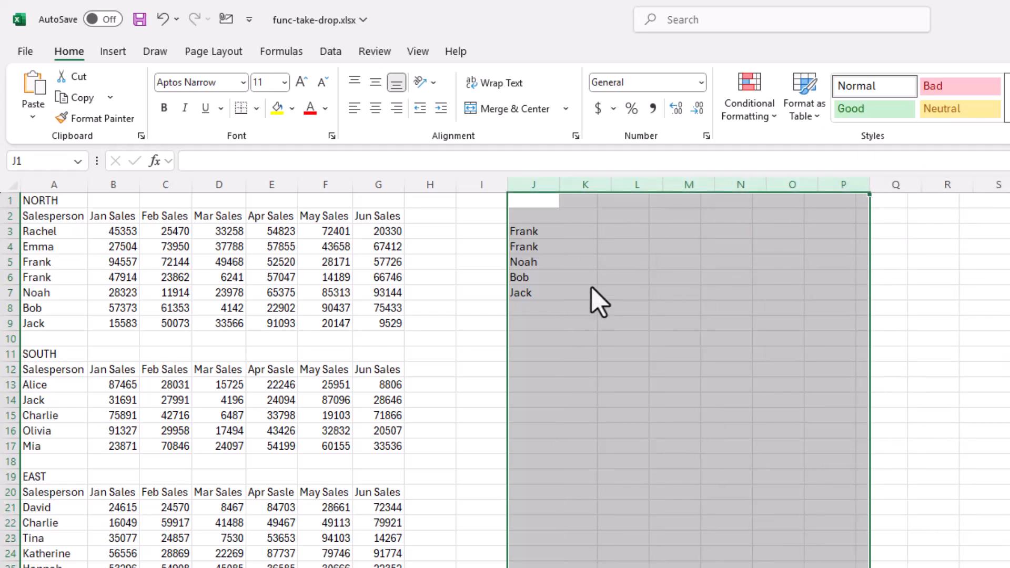
- Add the label Month in J1 and enter 3 beside it in K1
{"action": "left_click", "coordinate": [546, 204]}
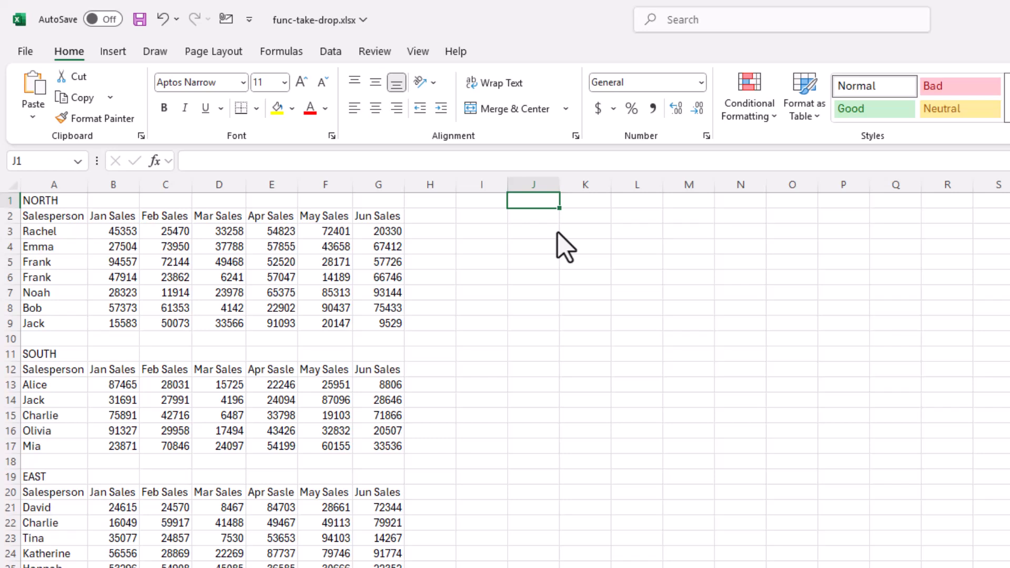
{"action": "type", "text": "Month"}
{"action": "key", "text": "BackSpace"}
{"action": "key", "text": "BackSpace"}
{"action": "key", "text": "BackSpace"}
{"action": "type", "text": "nth"}
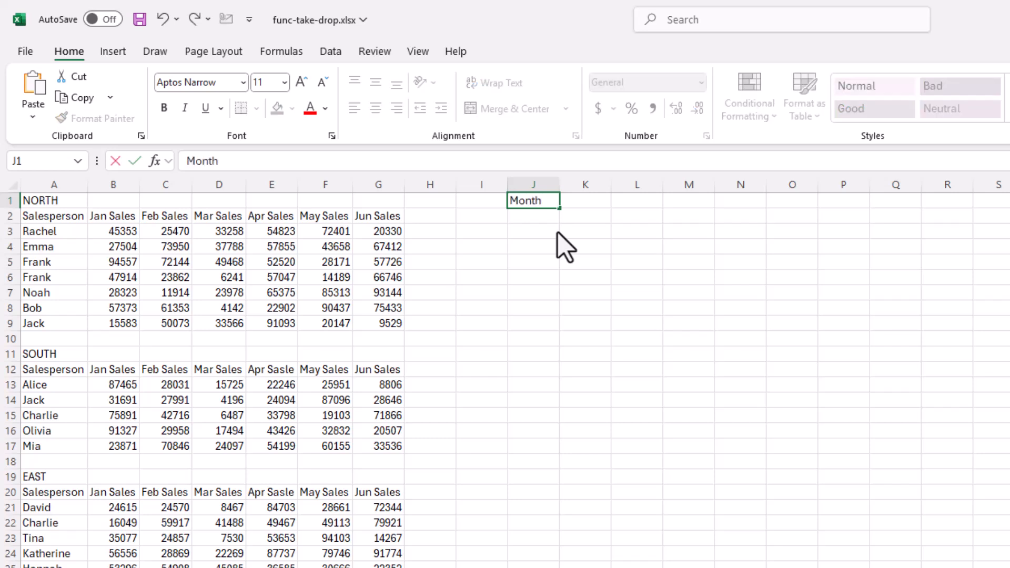
{"action": "left_click", "coordinate": [595, 200]}
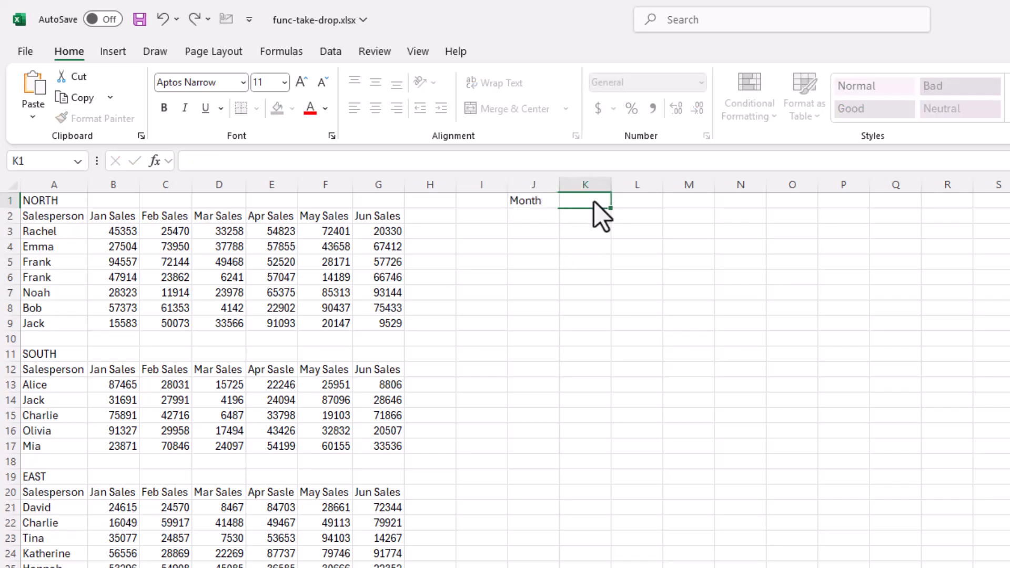
{"action": "type", "text": "3"}
{"action": "key", "text": "alt+Tab"}
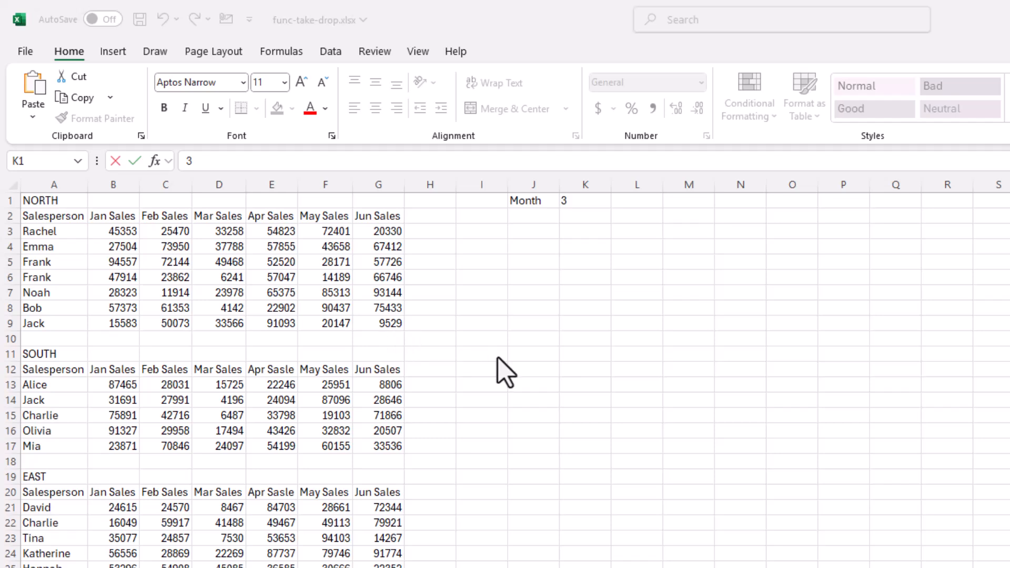
{"action": "left_click", "coordinate": [527, 257]}
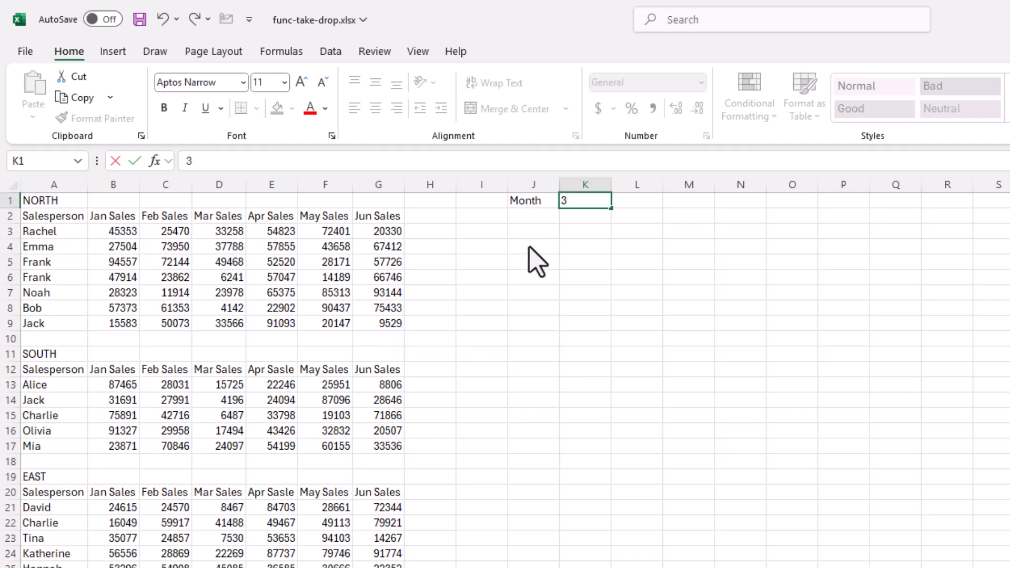
- Start a VSTACK formula in J4 with the North table including headers (A2:G9) and the South data (A13:G17)
{"action": "left_click", "coordinate": [529, 248]}
{"action": "type", "text": "="}
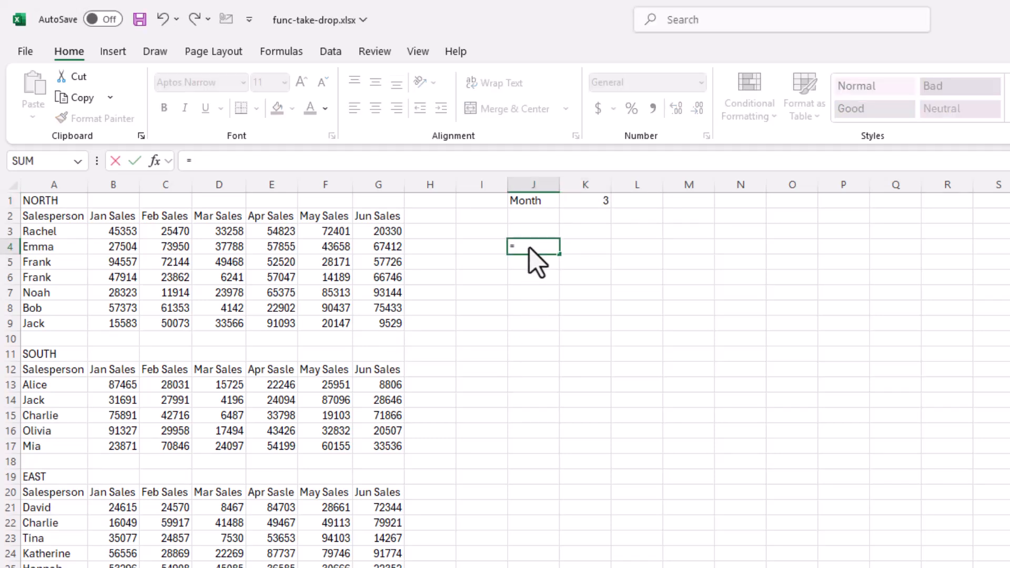
{"action": "type", "text": "vst"}
{"action": "key", "text": "Tab"}
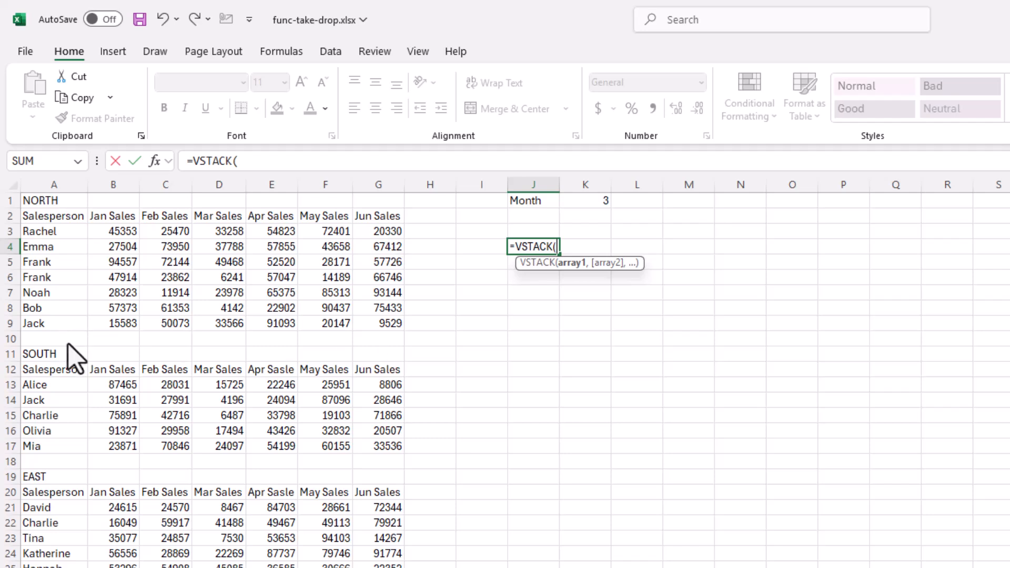
{"action": "left_click", "coordinate": [51, 216]}
{"action": "left_click_drag", "start_coordinate": [50, 216], "coordinate": [380, 322]}
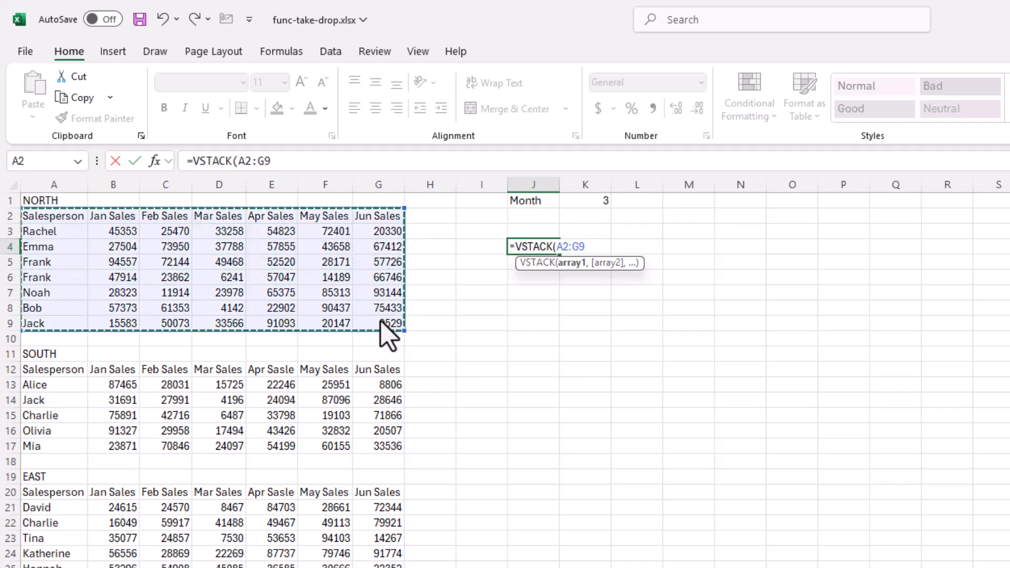
{"action": "type", "text": ","}
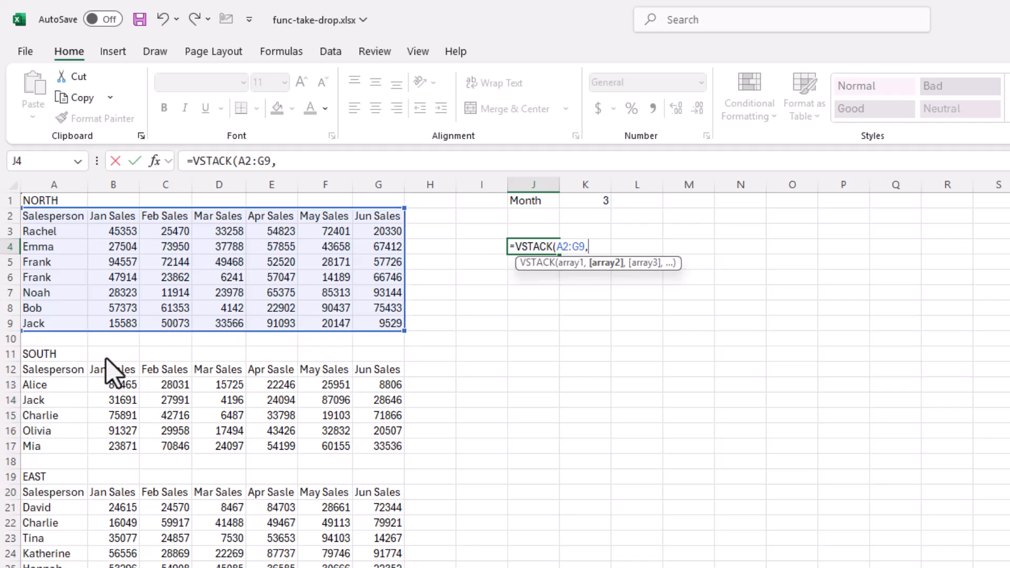
{"action": "left_click_drag", "start_coordinate": [68, 384], "coordinate": [399, 457]}
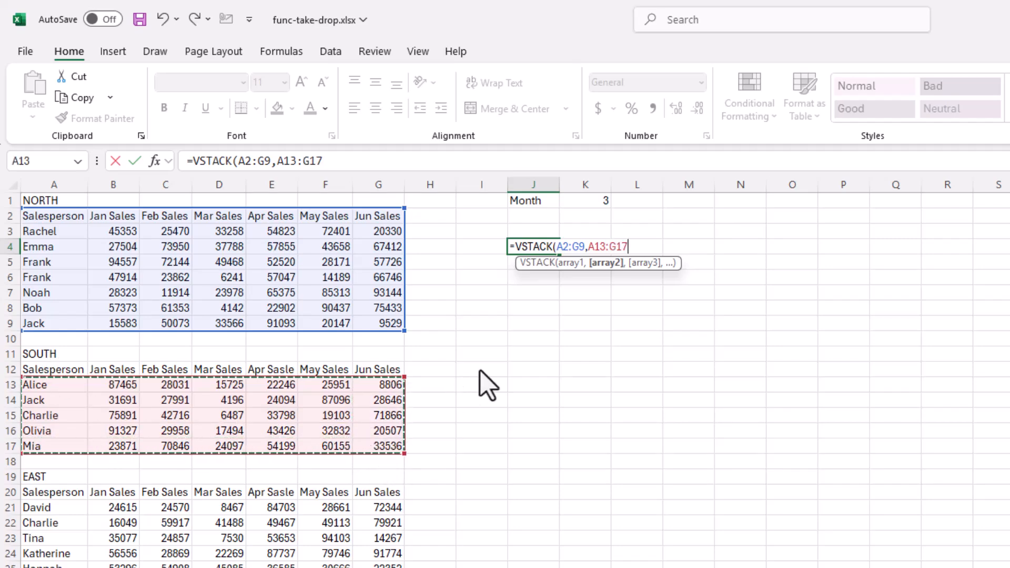
{"action": "type", "text": ","}
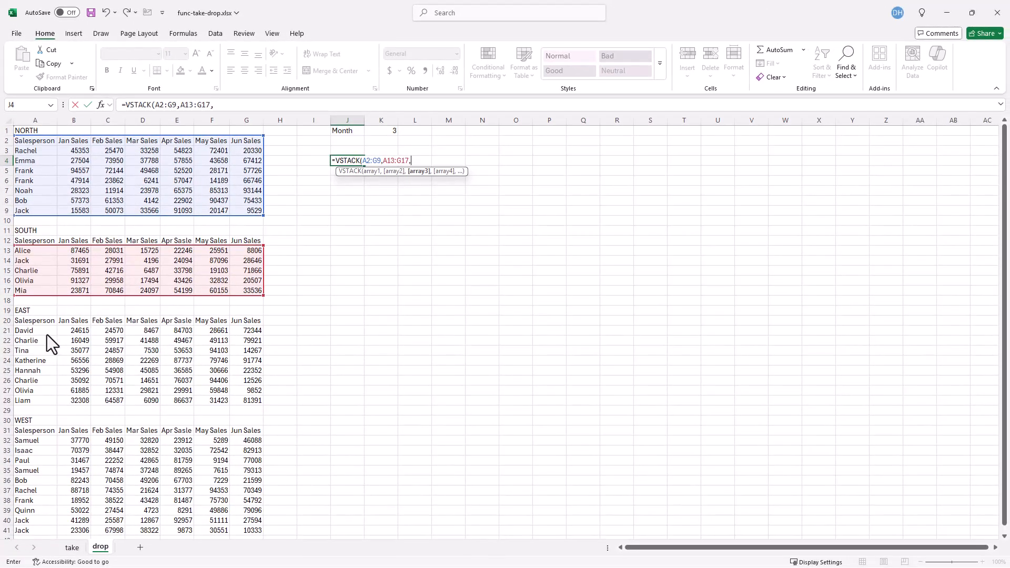
- Add the East data A21:G28 and West data A32:G41 to the VSTACK formula and complete it
{"action": "left_click_drag", "start_coordinate": [62, 447], "coordinate": [262, 498]}
{"action": "left_click_drag", "start_coordinate": [196, 374], "coordinate": [240, 398]}
{"action": "type", "text": ","}
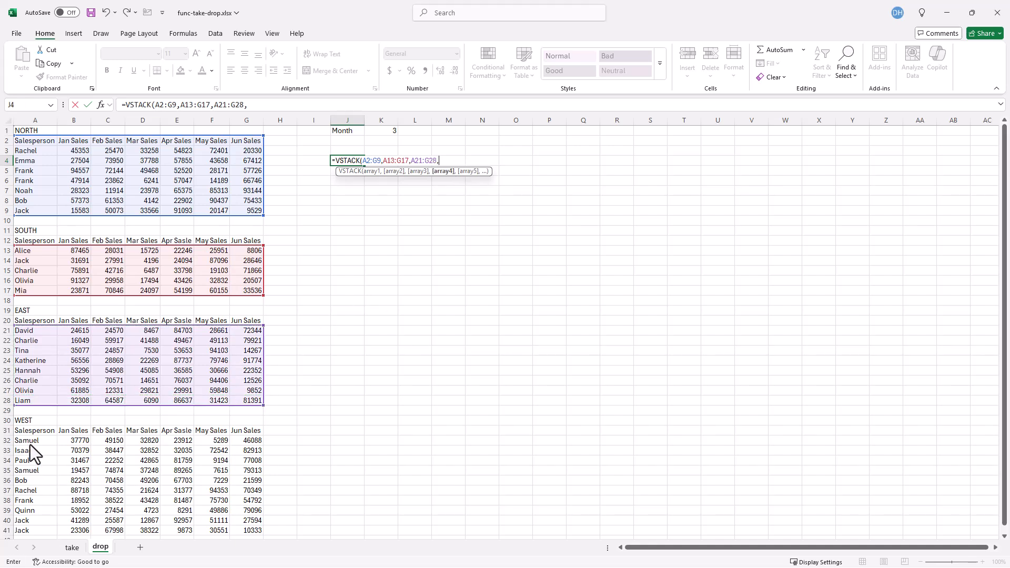
{"action": "left_click_drag", "start_coordinate": [30, 444], "coordinate": [236, 498]}
{"action": "type", "text": ")"}
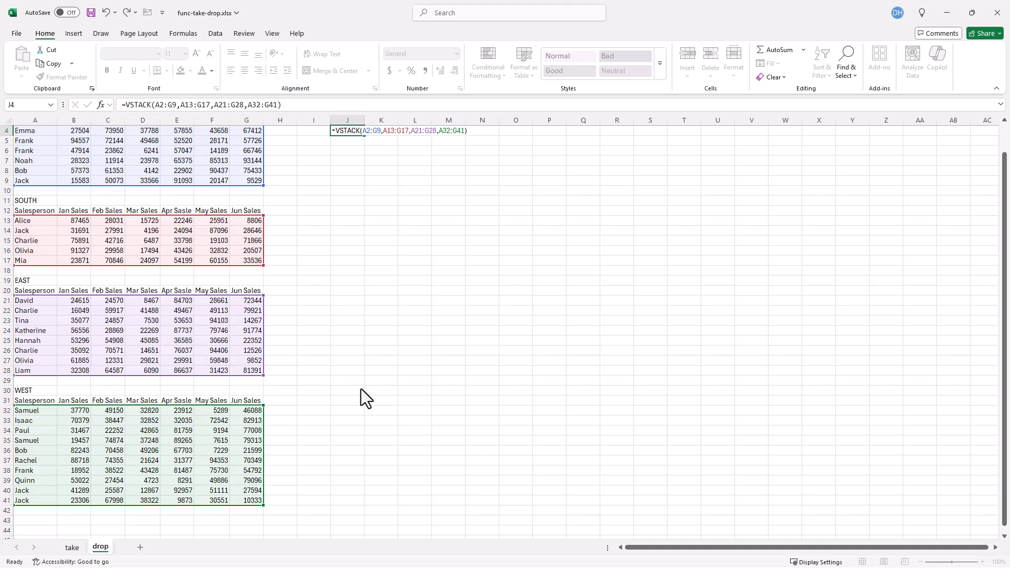
{"action": "key", "text": "Return"}
{"action": "scroll", "coordinate": [434, 354], "scroll_direction": "up", "scroll_amount": 1}
{"action": "scroll", "coordinate": [434, 355], "scroll_direction": "up", "scroll_amount": 1}
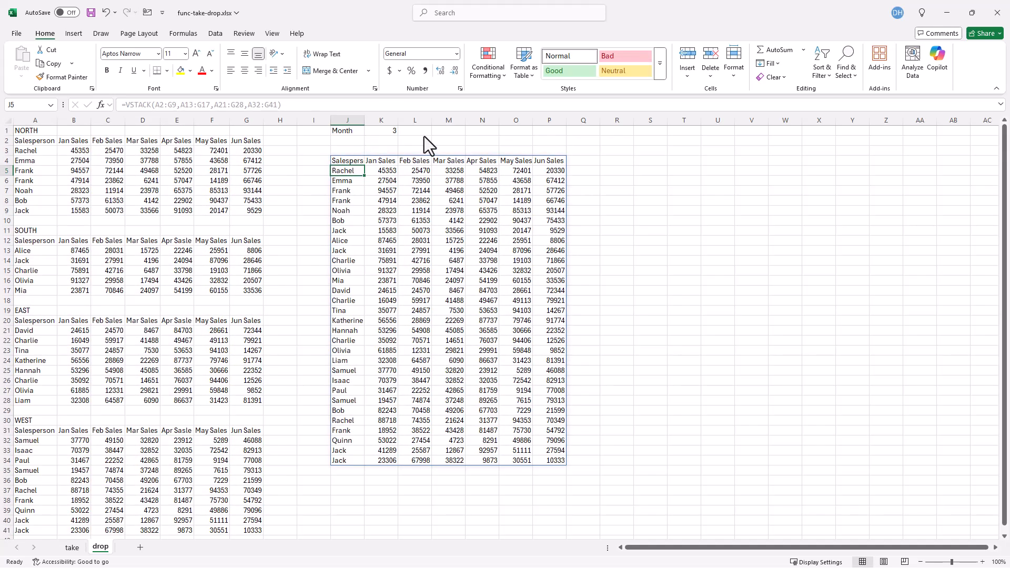
- Auto-fit the column widths of the stacked sales table that starts in J4
{"action": "left_click_drag", "start_coordinate": [356, 121], "coordinate": [535, 121]}
{"action": "double_click", "coordinate": [534, 121]}
{"action": "left_click", "coordinate": [505, 271]}
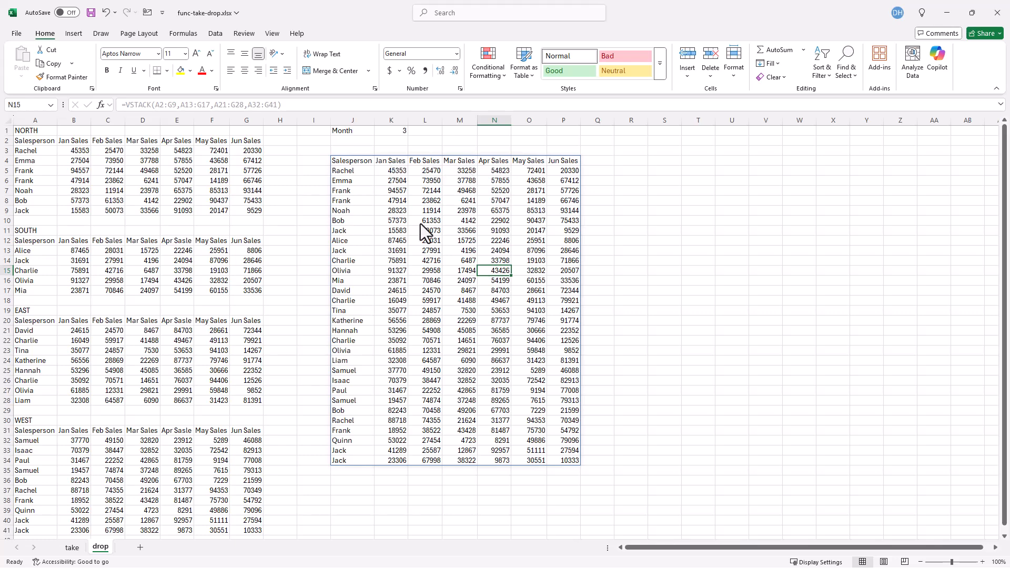
- Wrap the VSTACK formula in J4 in DROP, leaving the rows argument empty and using K1 as the columns
{"action": "left_click", "coordinate": [355, 161]}
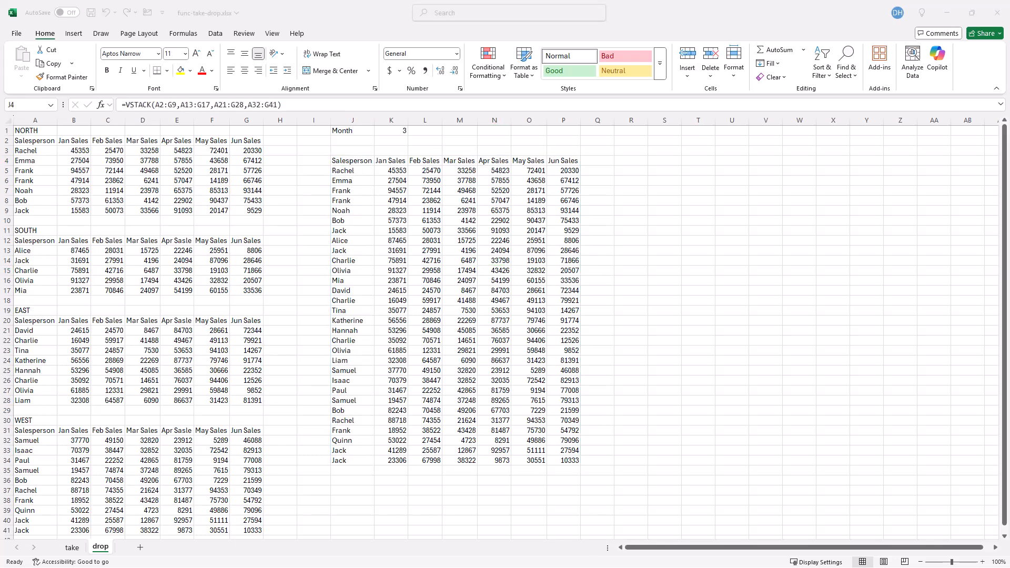
{"action": "left_click", "coordinate": [126, 105]}
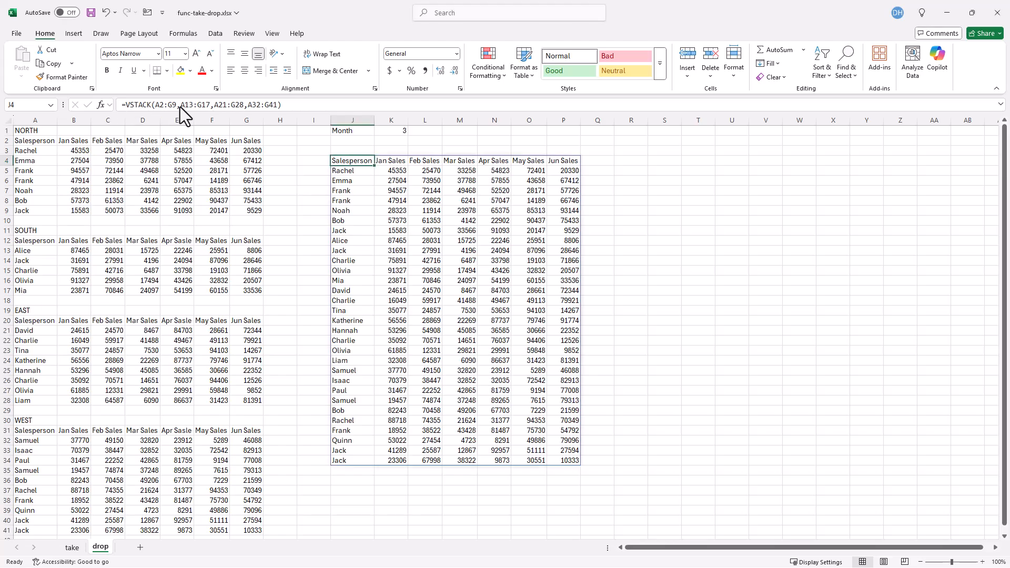
{"action": "left_click", "coordinate": [127, 106]}
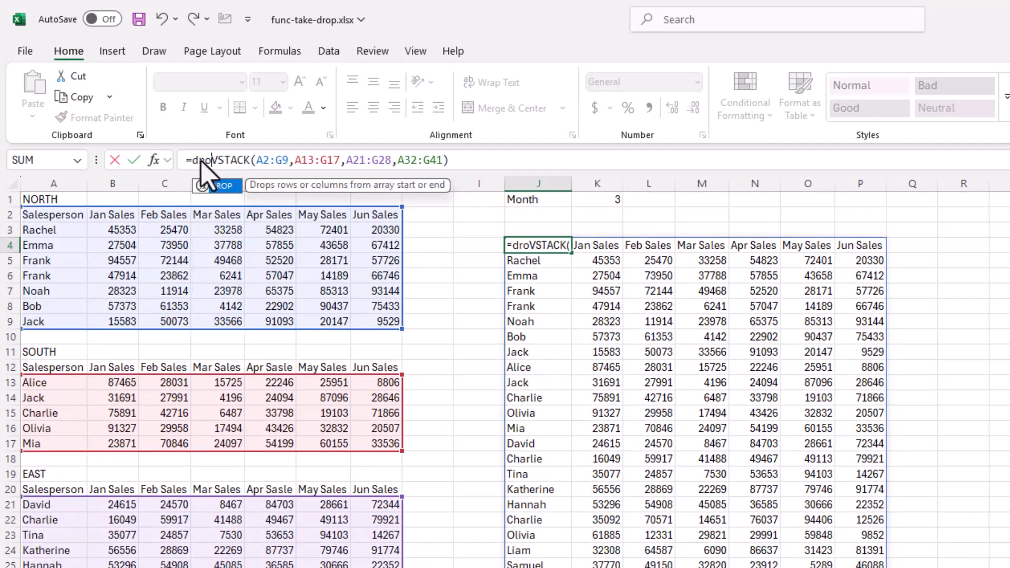
{"action": "type", "text": "p"}
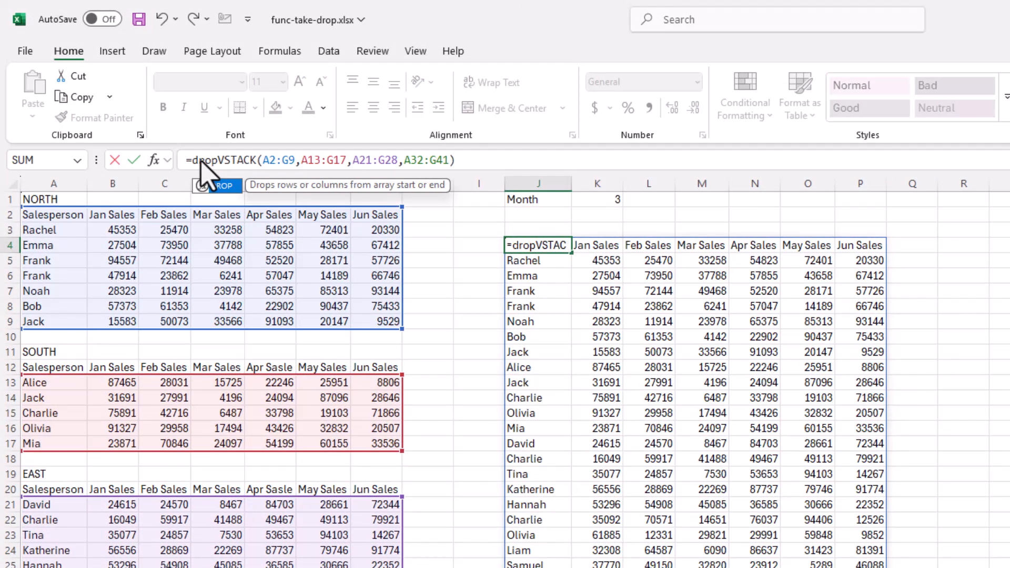
{"action": "type", "text": "("}
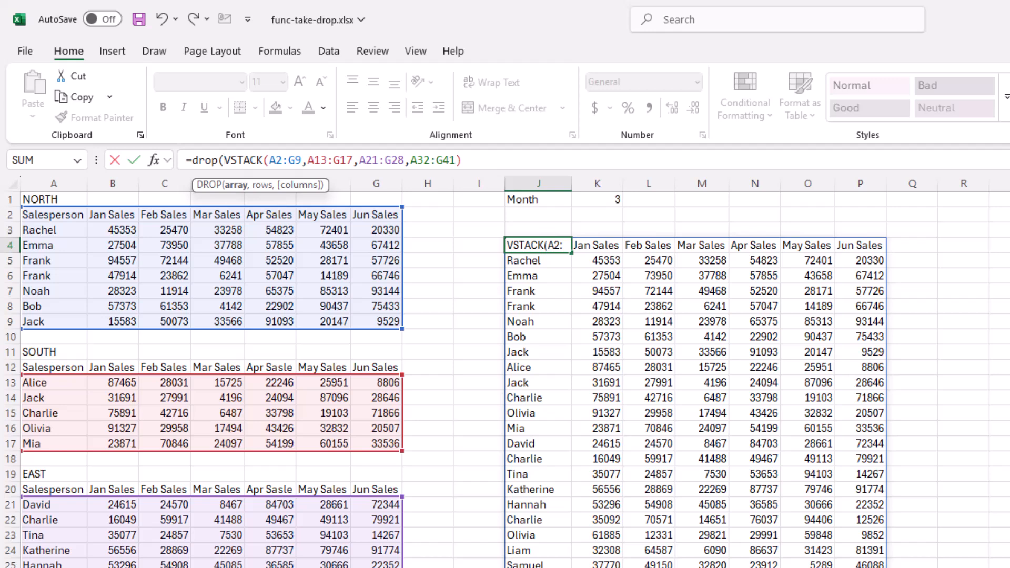
{"action": "key", "text": "End"}
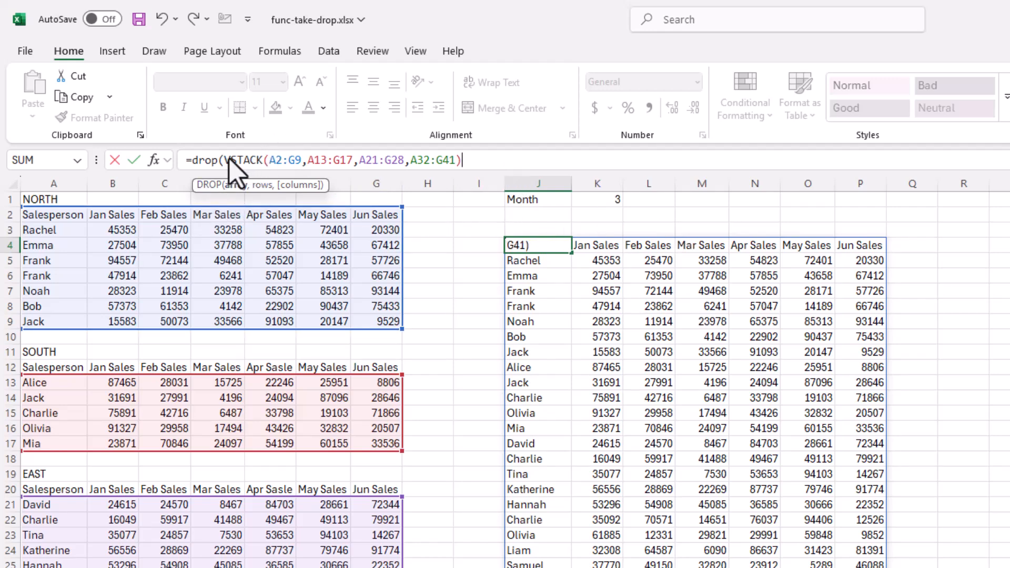
{"action": "type", "text": ","}
{"action": "type", "text": ","}
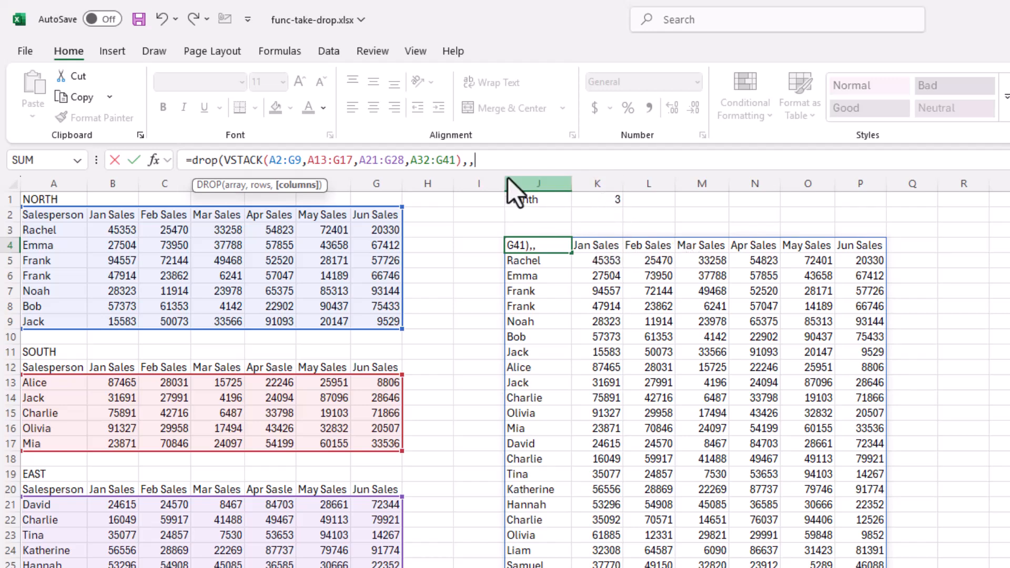
{"action": "left_click", "coordinate": [592, 200]}
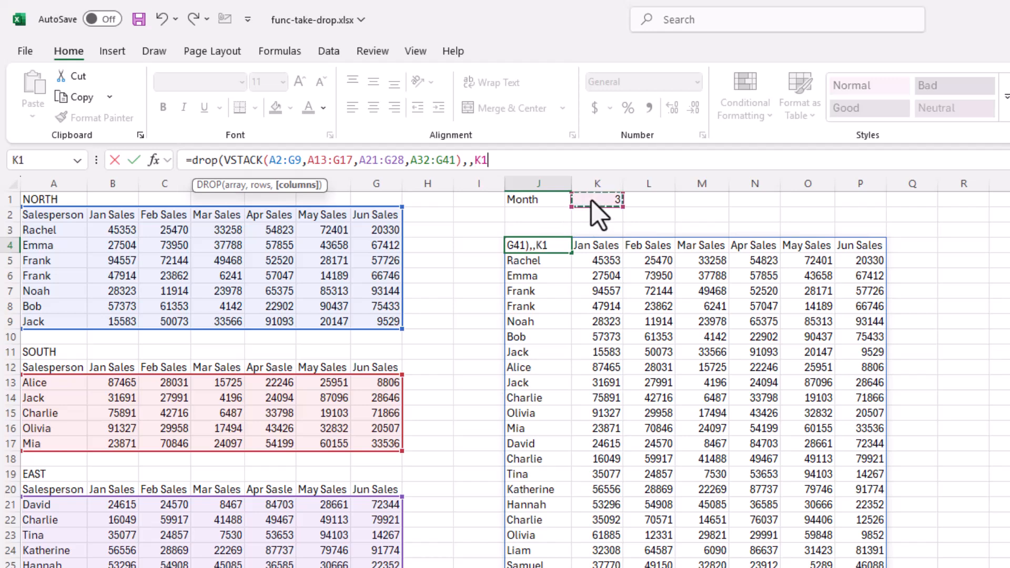
{"action": "type", "text": ")"}
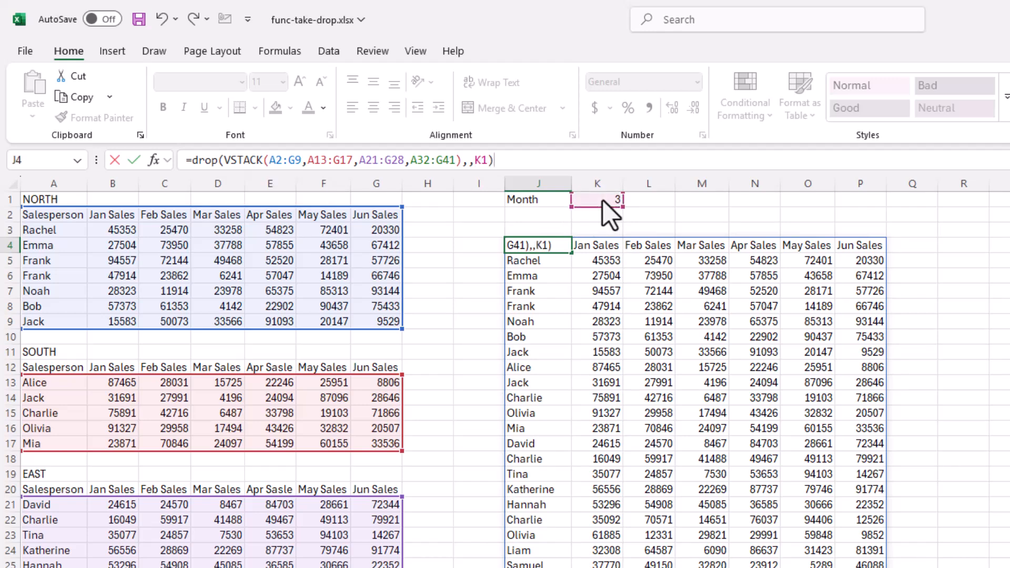
{"action": "key", "text": "Return"}
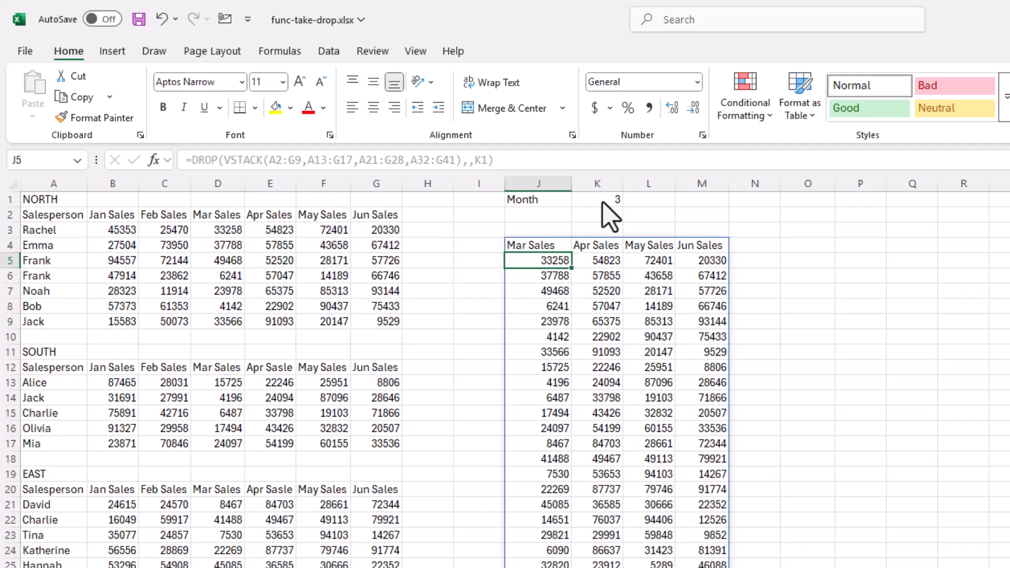
- Change the columns argument of the DROP formula in J4 to -(6-K1)
{"action": "left_click", "coordinate": [545, 245]}
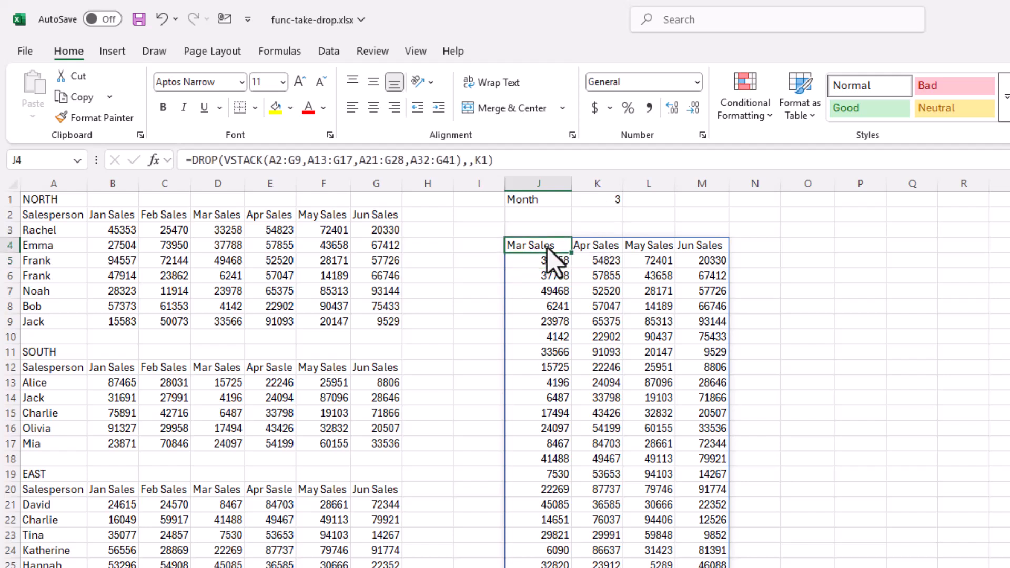
{"action": "left_click", "coordinate": [475, 164]}
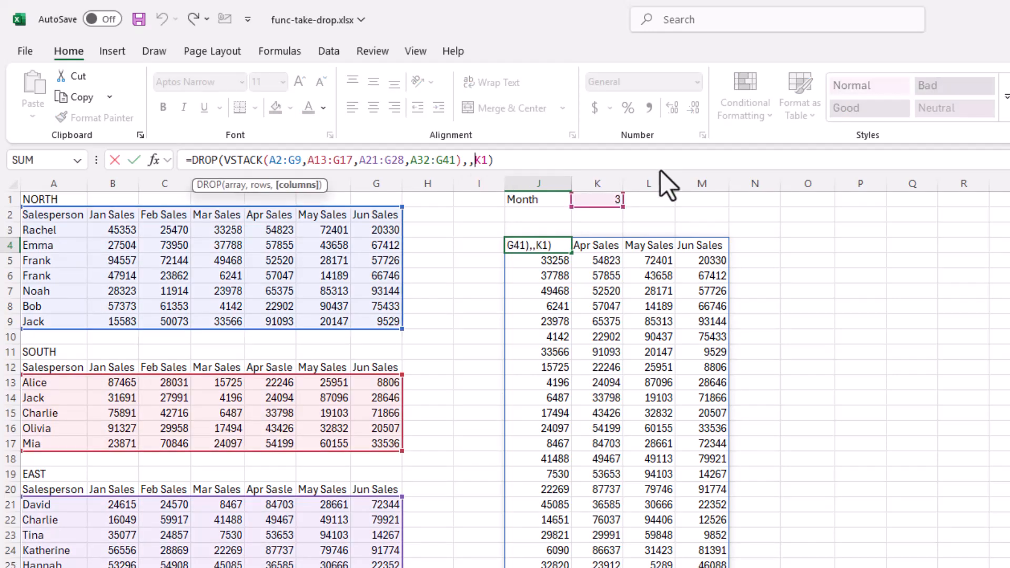
{"action": "type", "text": "-"}
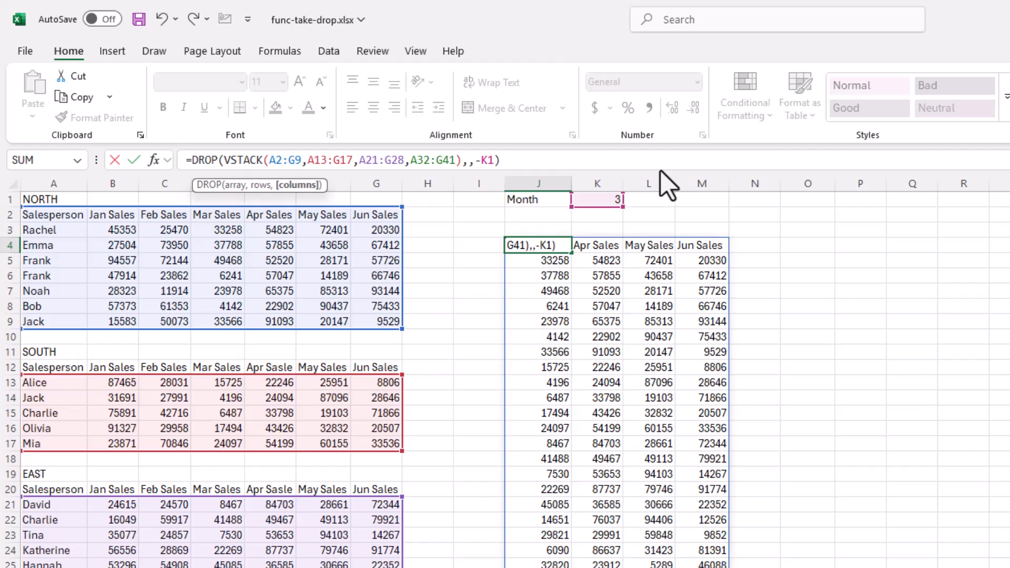
{"action": "type", "text": "("}
{"action": "type", "text": "6-"}
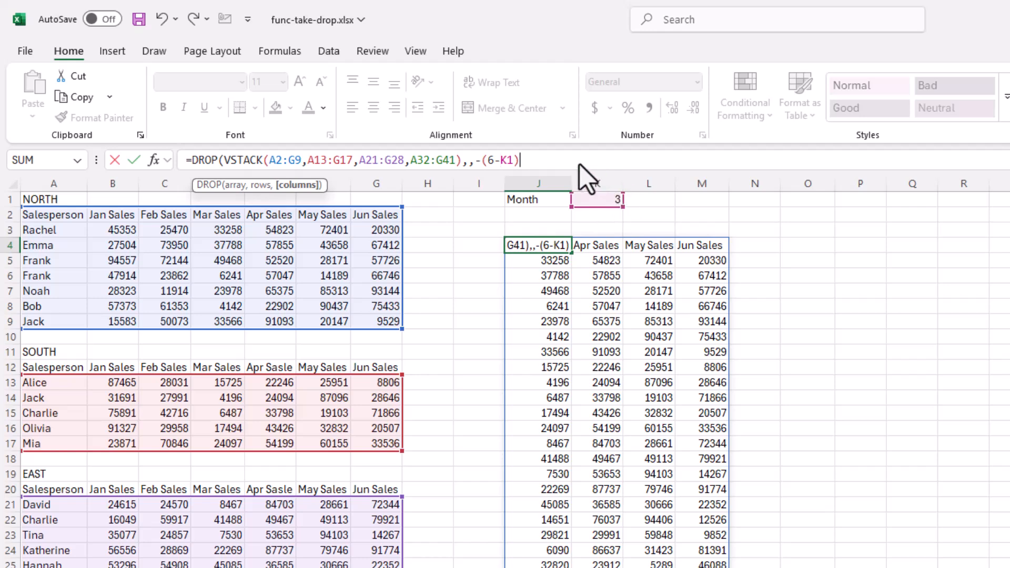
{"action": "type", "text": ")"}
{"action": "key", "text": "Return"}
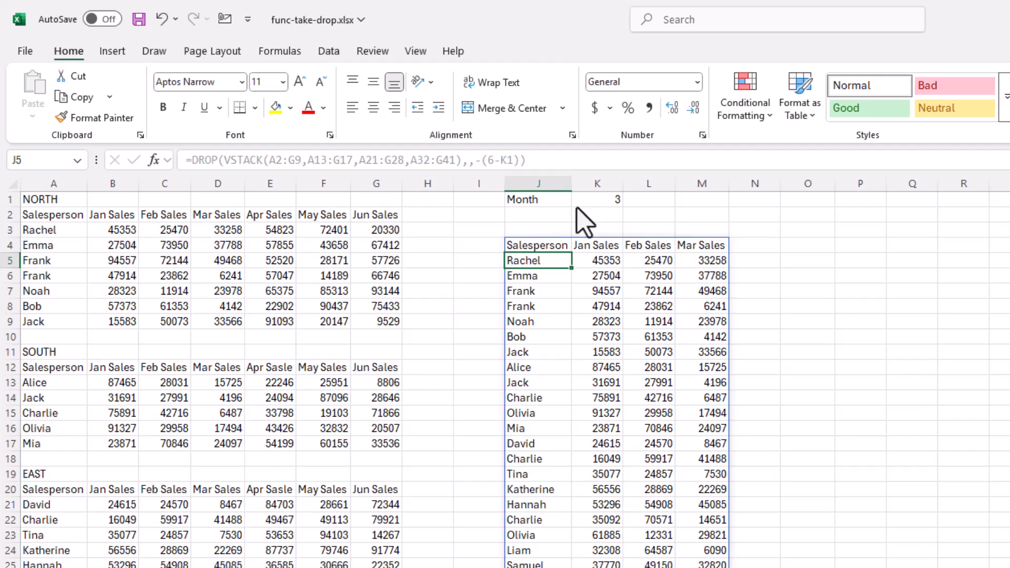
- Set the Month value in K1 to 2
{"action": "left_click", "coordinate": [593, 201]}
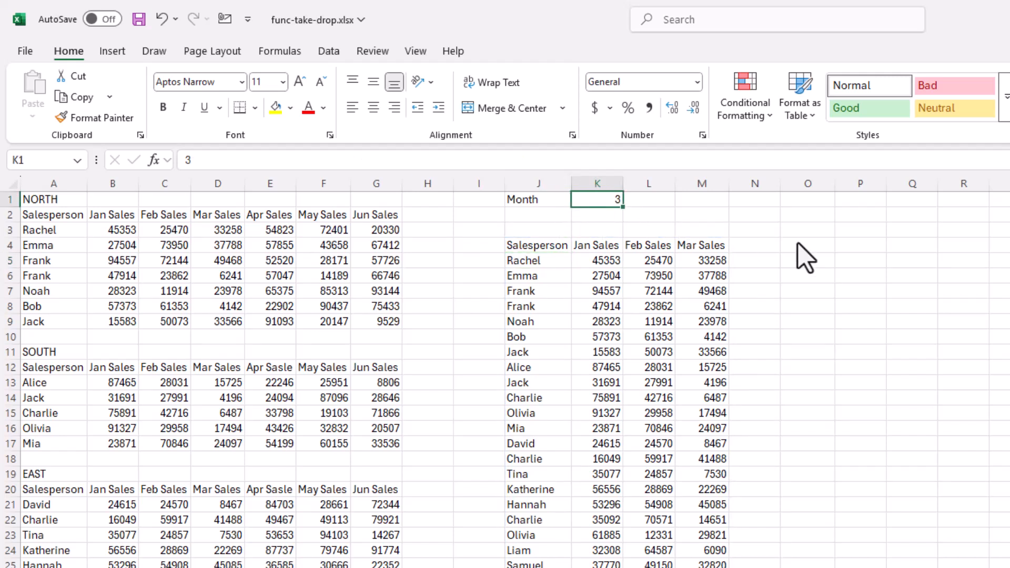
{"action": "type", "text": "2"}
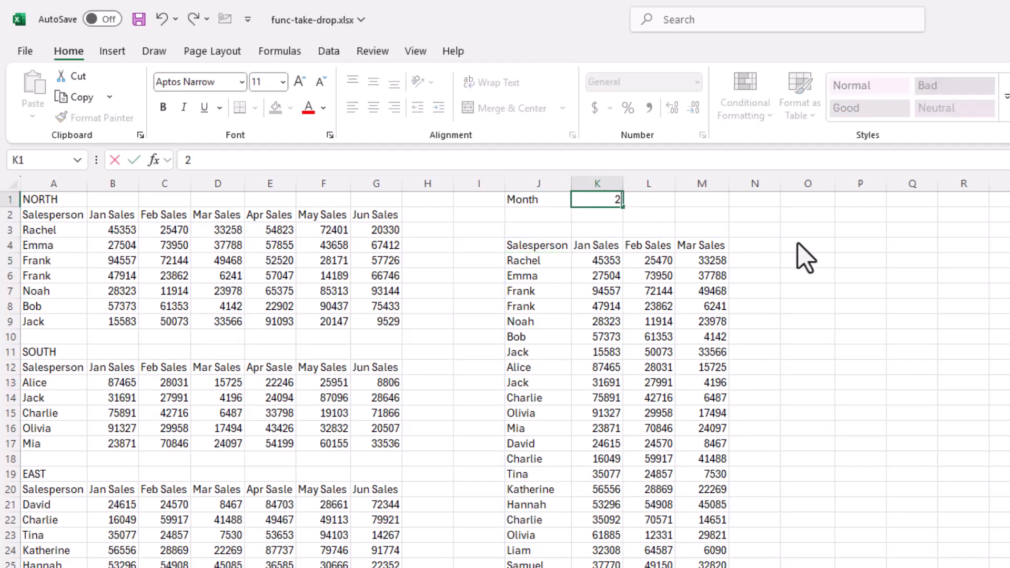
{"action": "key", "text": "Return"}
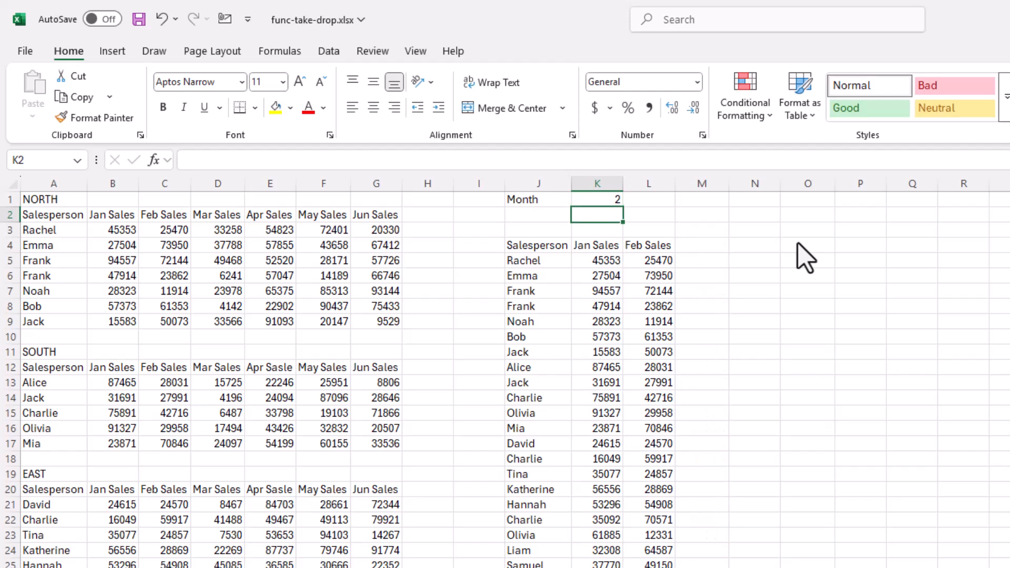